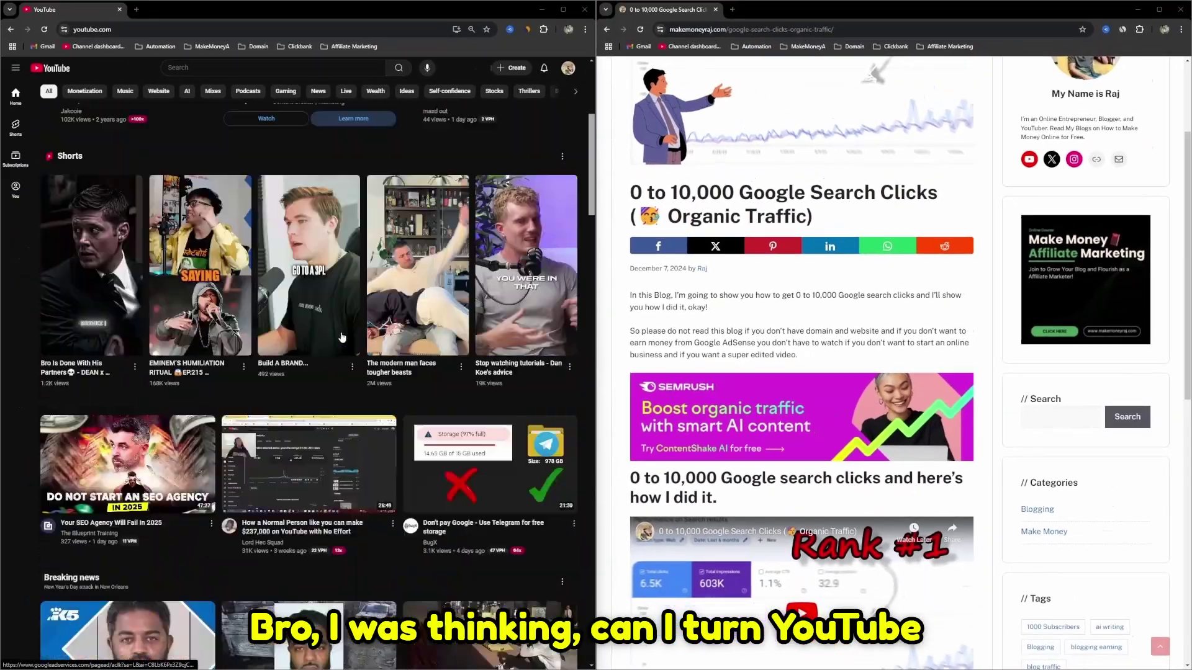
Scroll through the YouTube home feed and the example blog post.
scroll(342, 337, up, 4)
scroll(372, 339, down, 2)
scroll(863, 370, down, 3)
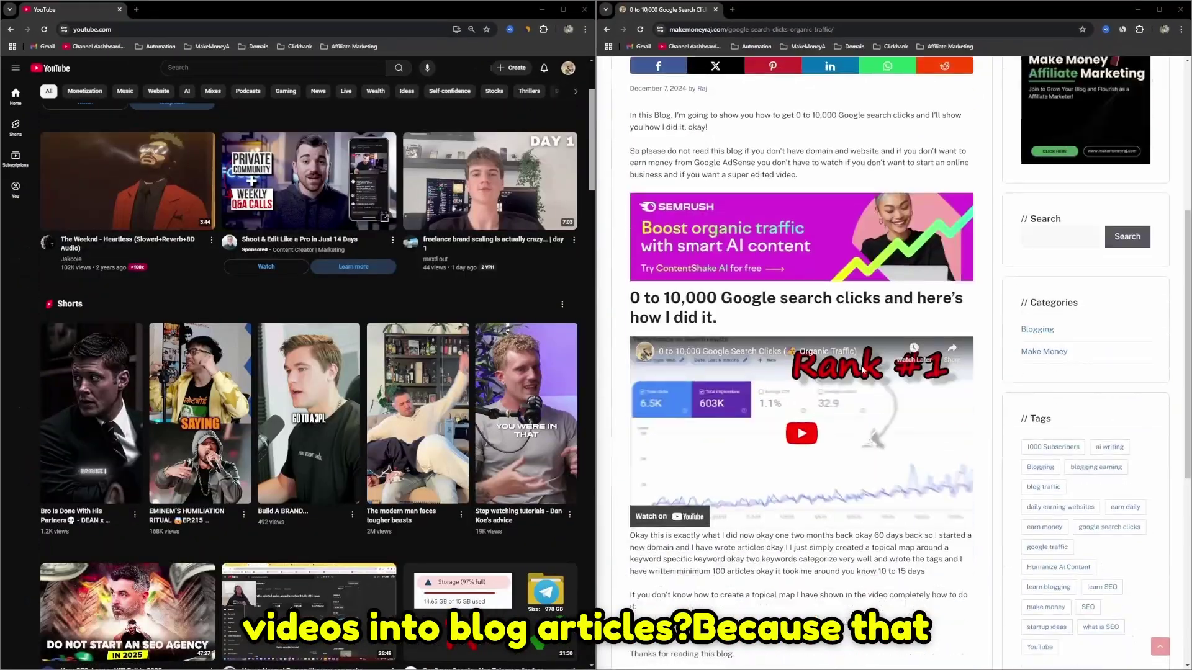
scroll(863, 369, up, 5)
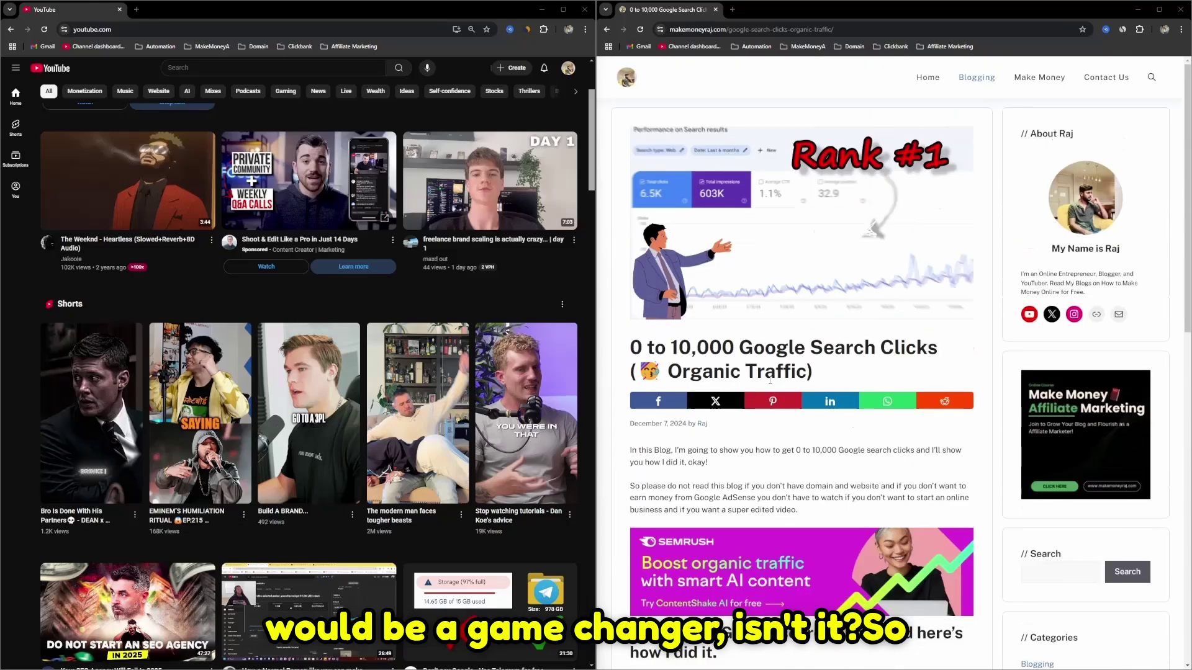
scroll(323, 358, up, 3)
scroll(321, 352, up, 5)
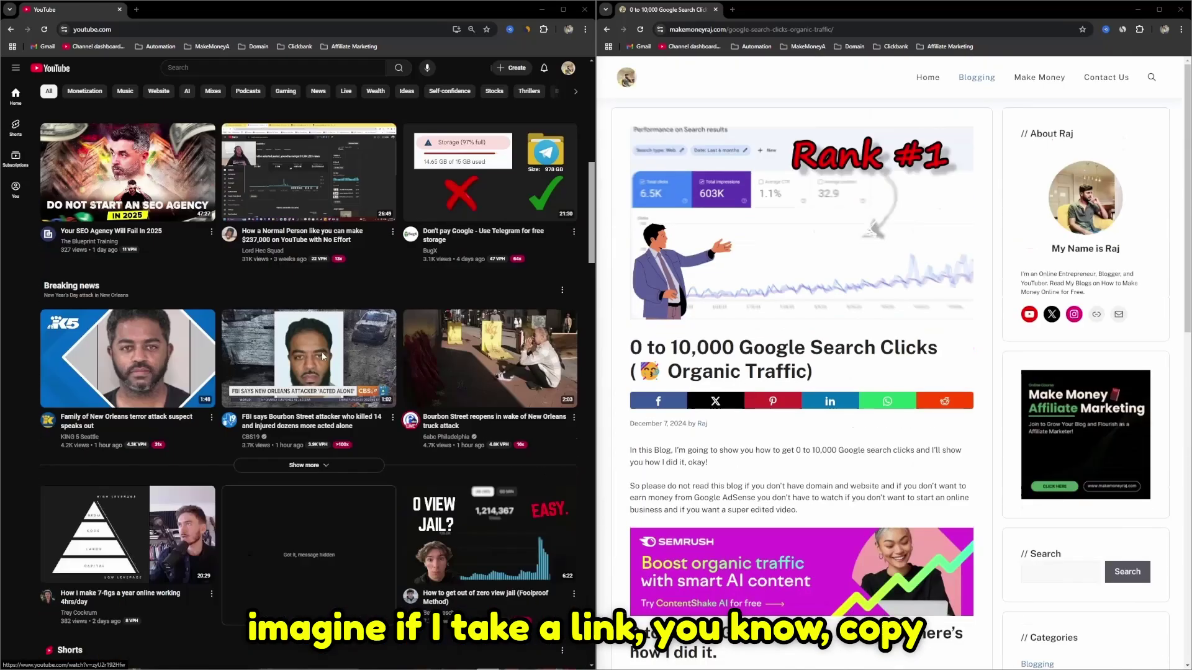
scroll(349, 334, down, 7)
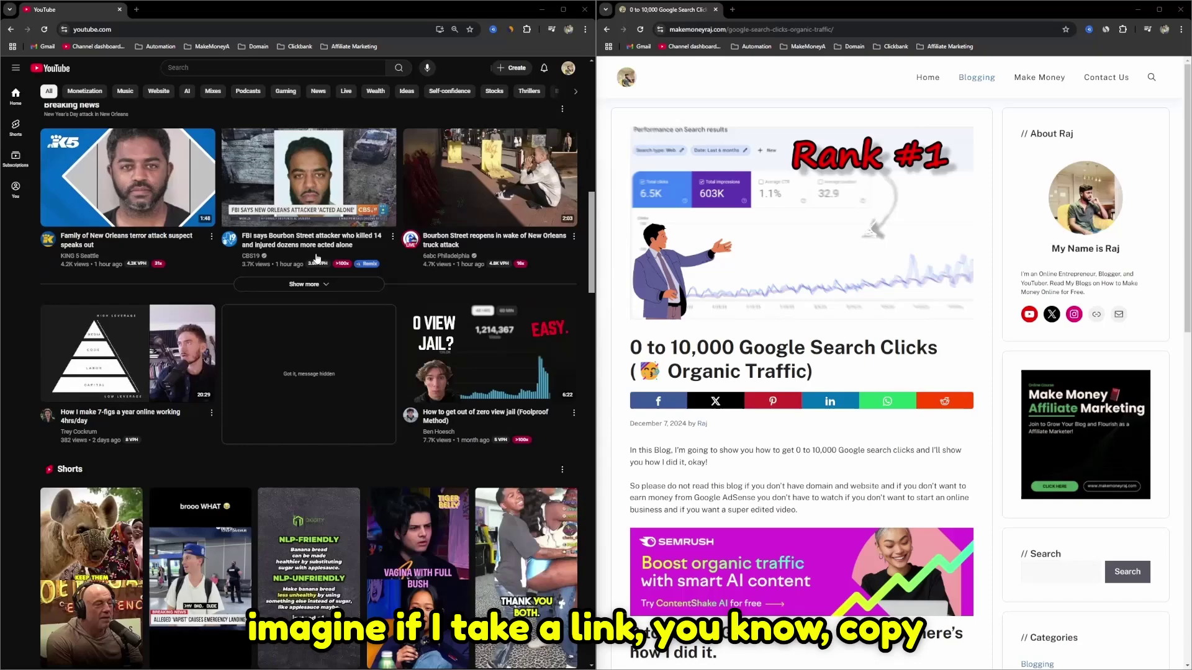
scroll(311, 236, up, 3)
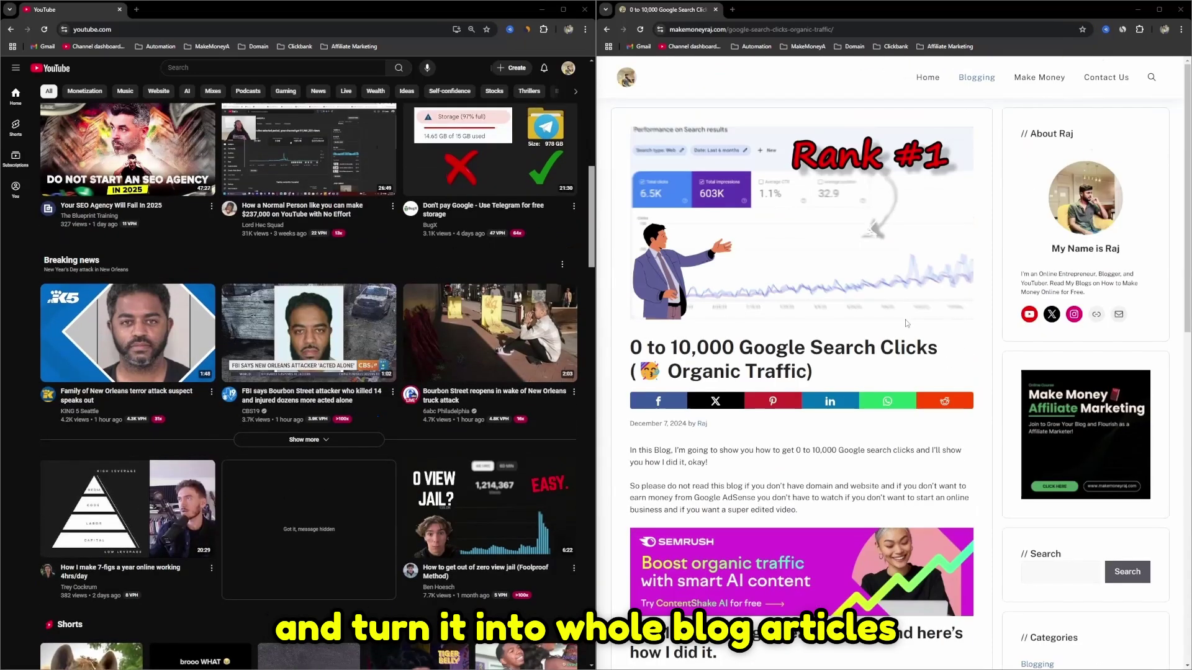
scroll(753, 404, down, 5)
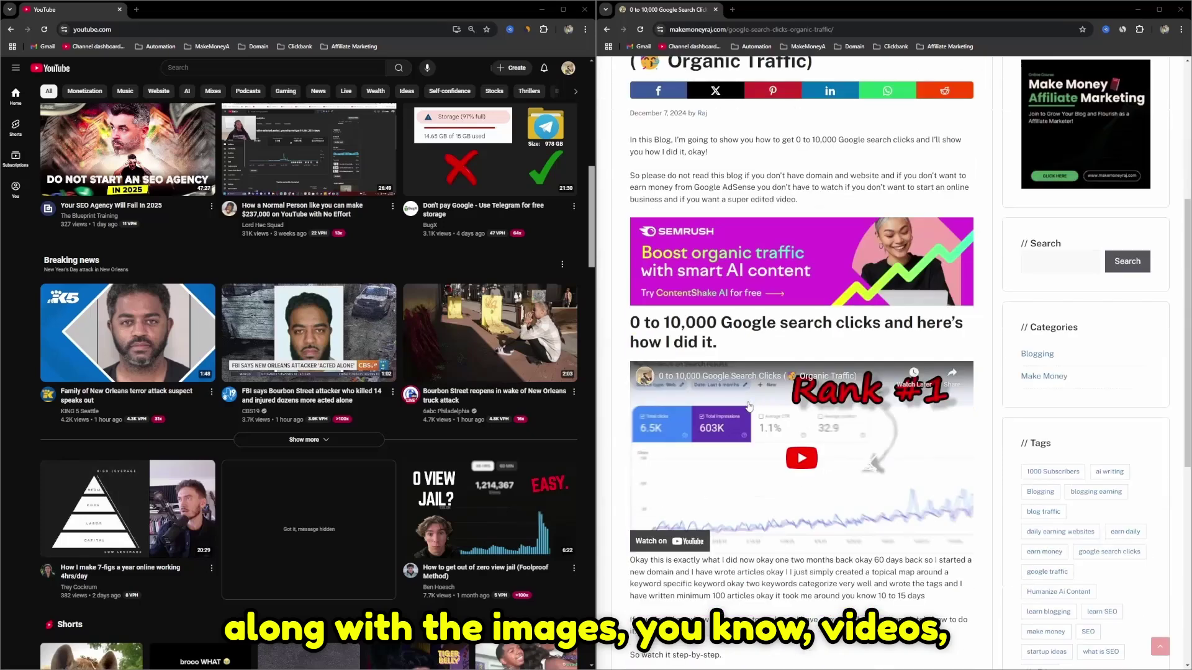
scroll(749, 406, up, 5)
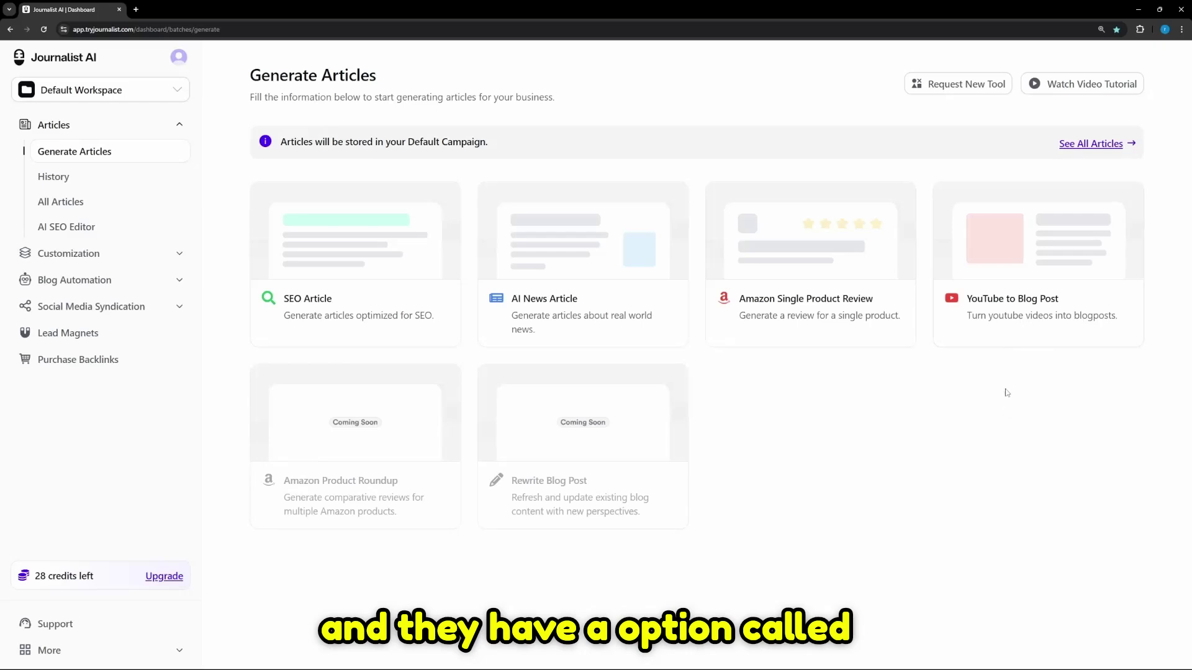
Open the YouTube to Blog Post converter, add three extra URL fields, then delete them again.
click(984, 306)
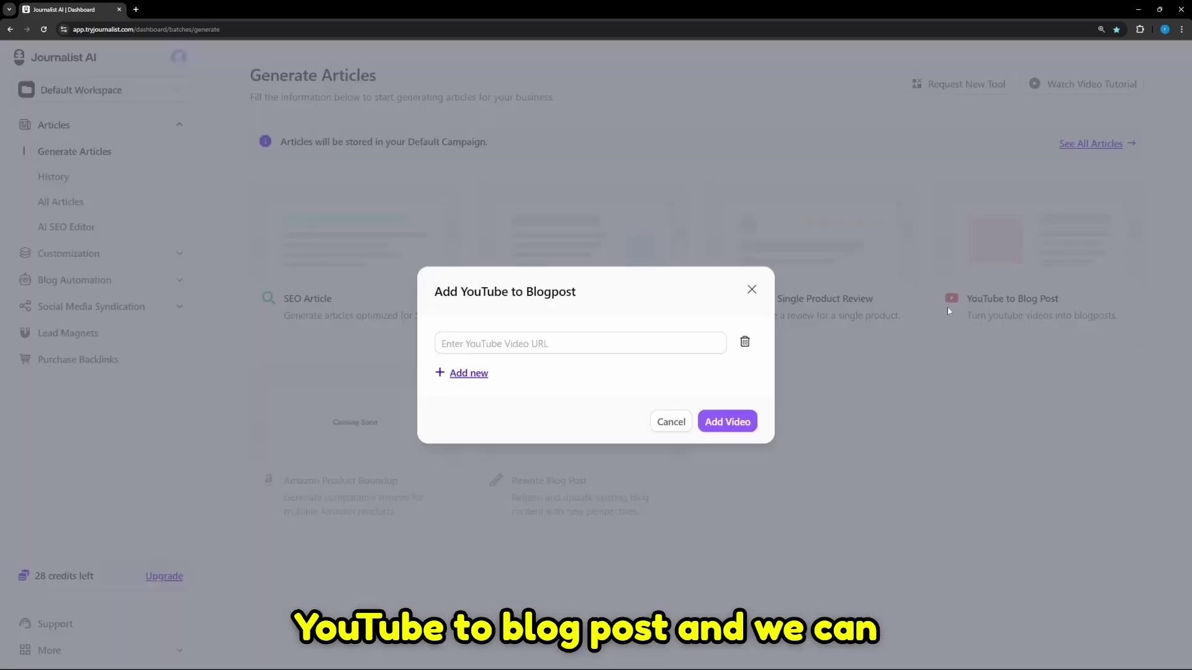
click(452, 344)
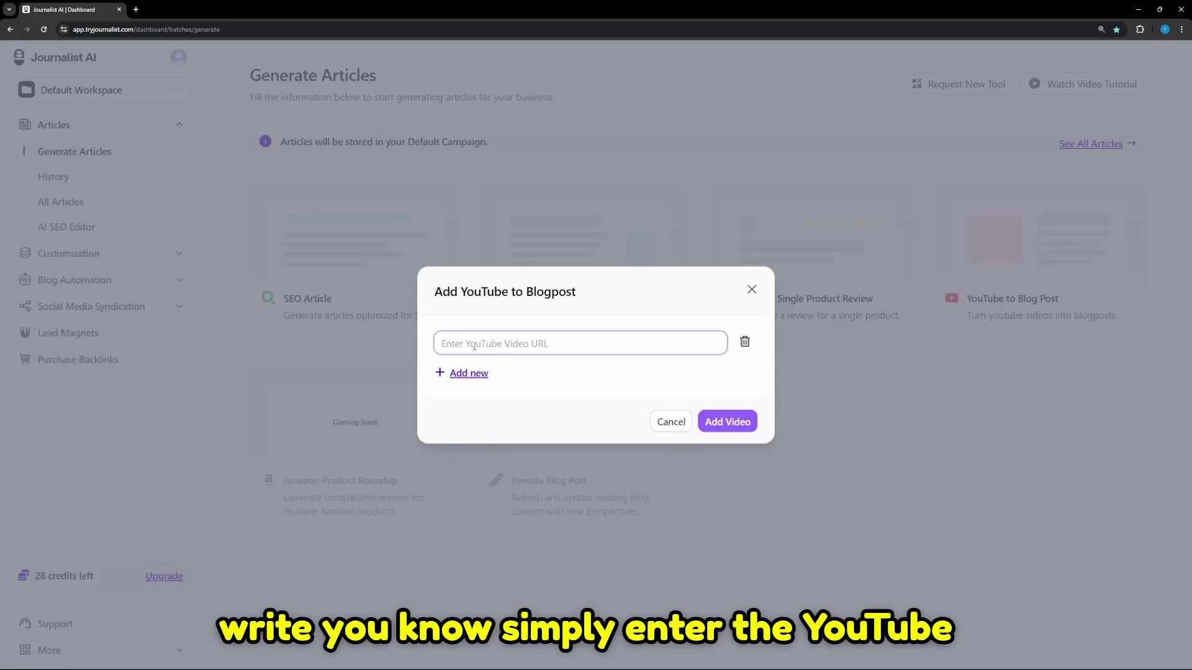
click(438, 378)
click(470, 390)
click(470, 407)
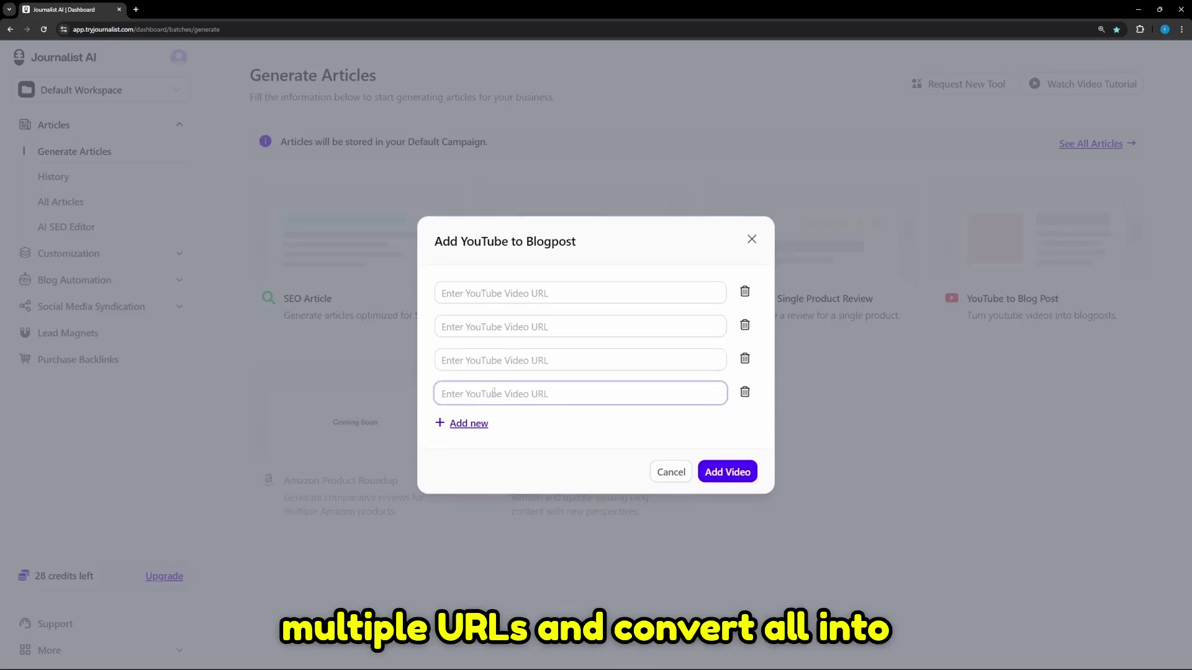
click(745, 394)
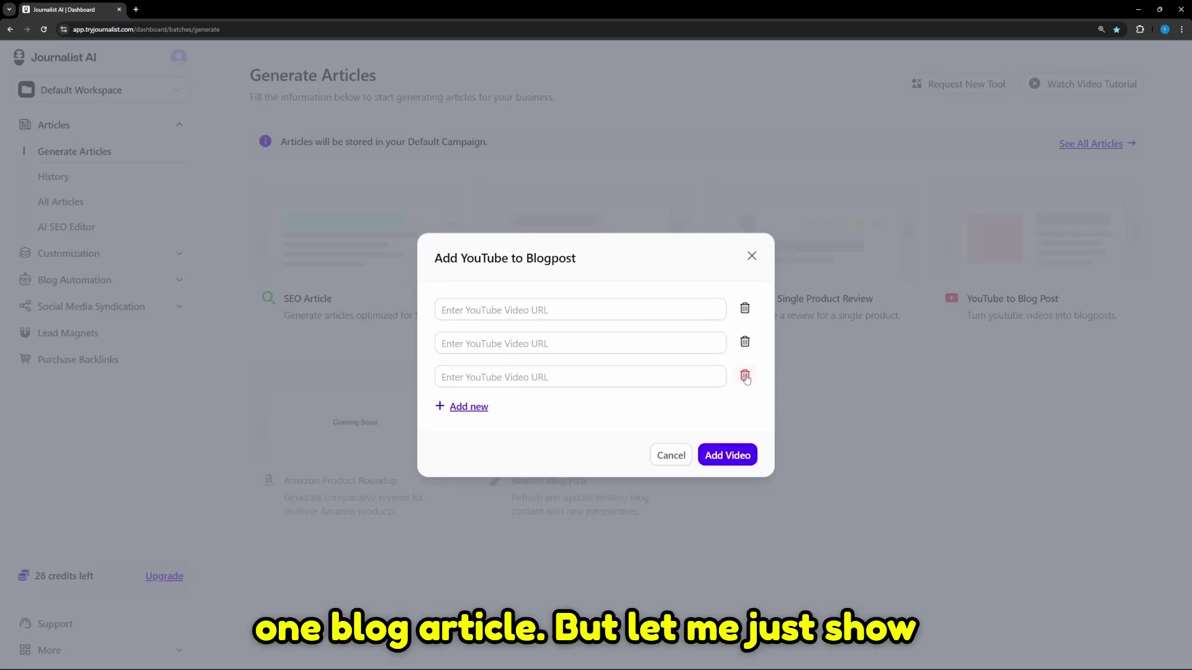
click(745, 375)
click(745, 356)
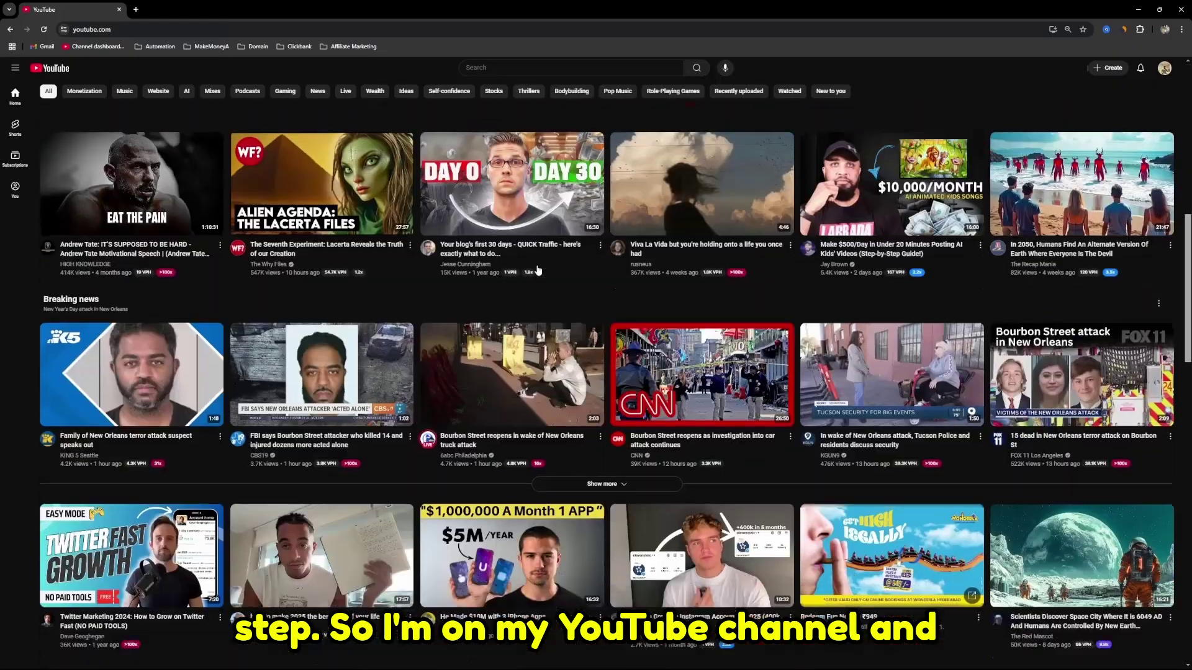
Scroll through the 'how to start blogging' search results to pick a video.
scroll(540, 271, down, 2)
scroll(540, 272, up, 4)
scroll(542, 270, down, 15)
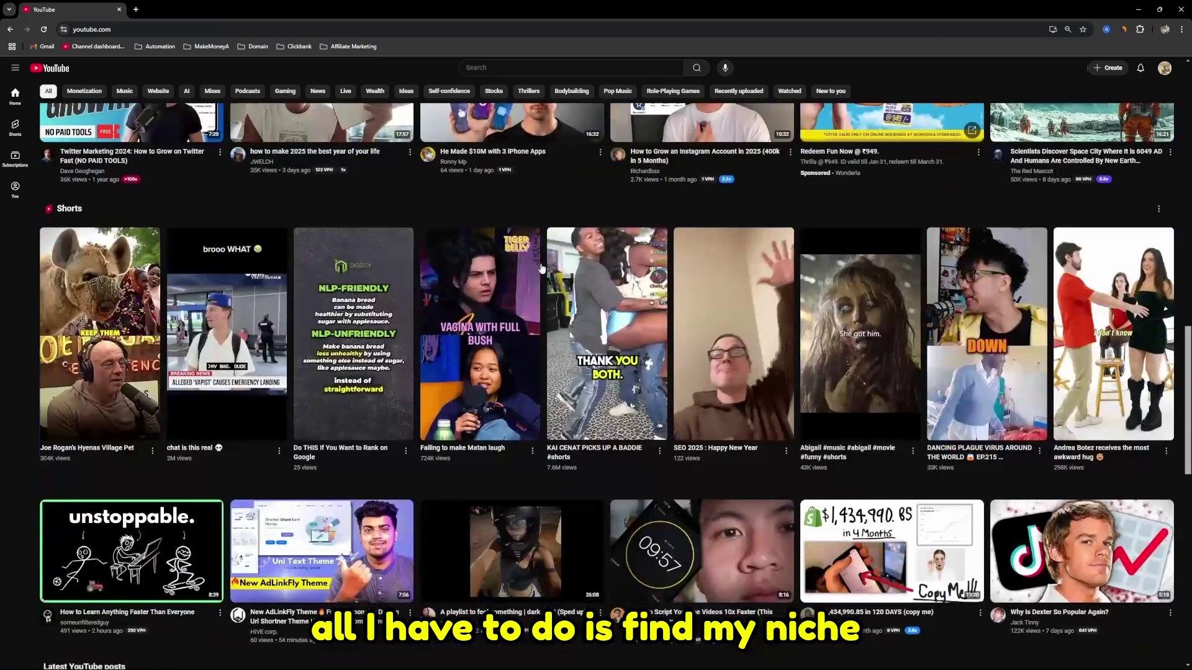
scroll(542, 268, down, 5)
scroll(497, 149, up, 8)
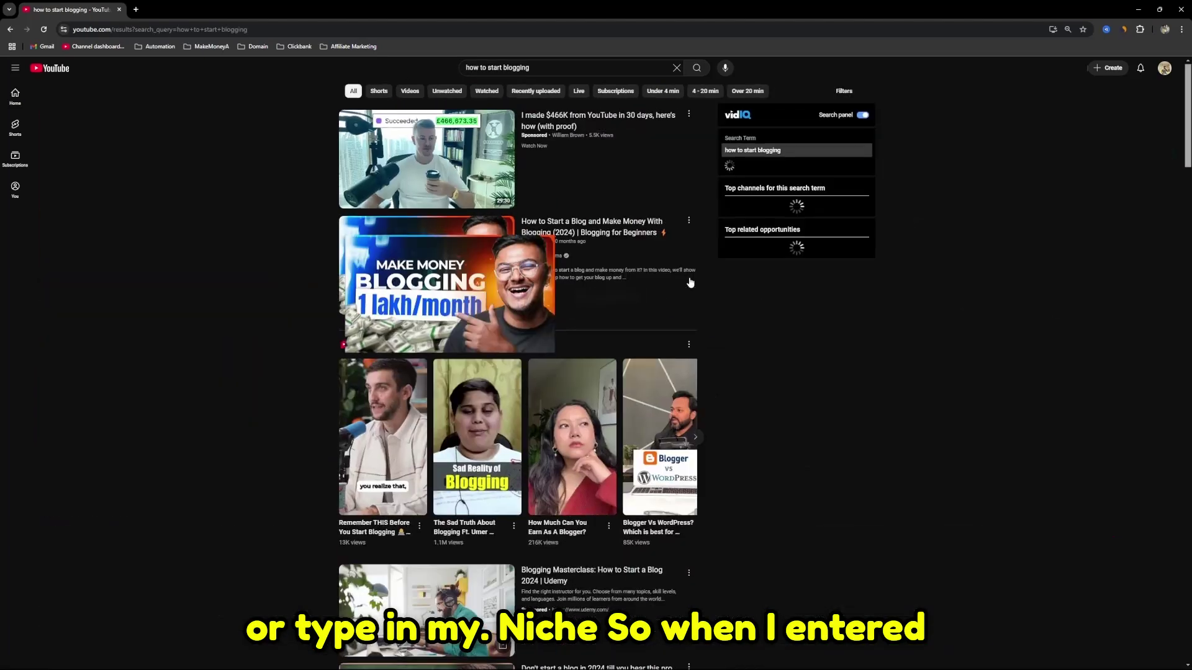
scroll(690, 283, down, 1)
scroll(690, 282, down, 7)
scroll(796, 324, up, 10)
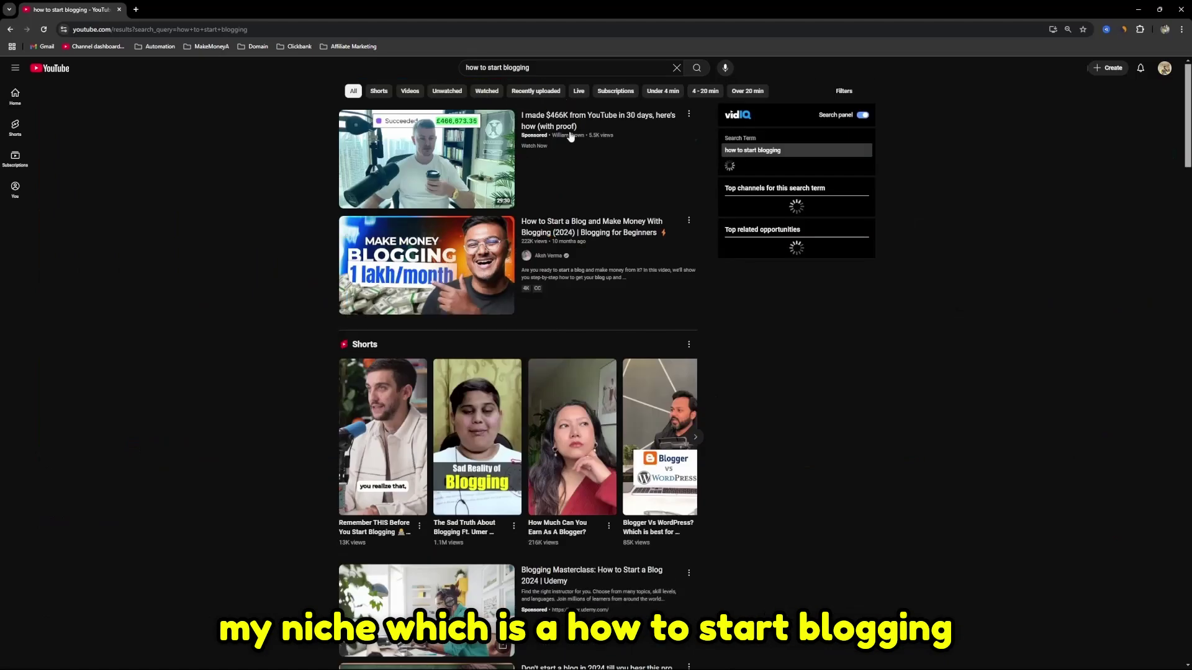
scroll(585, 341, down, 4)
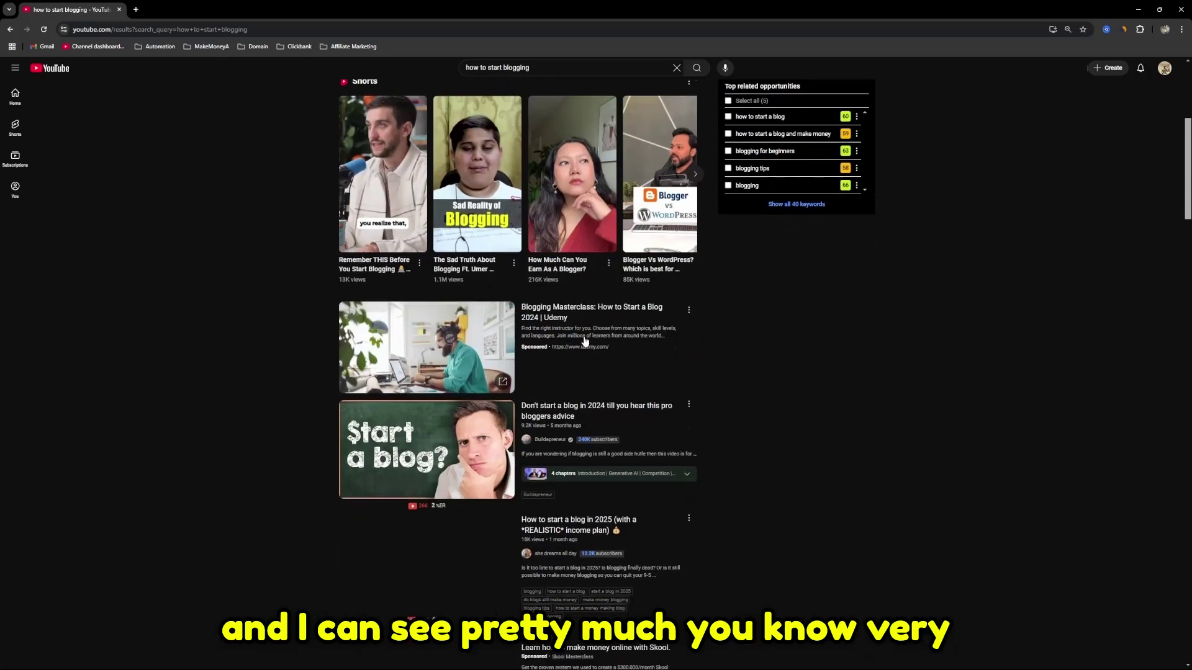
scroll(585, 341, down, 9)
scroll(609, 343, up, 7)
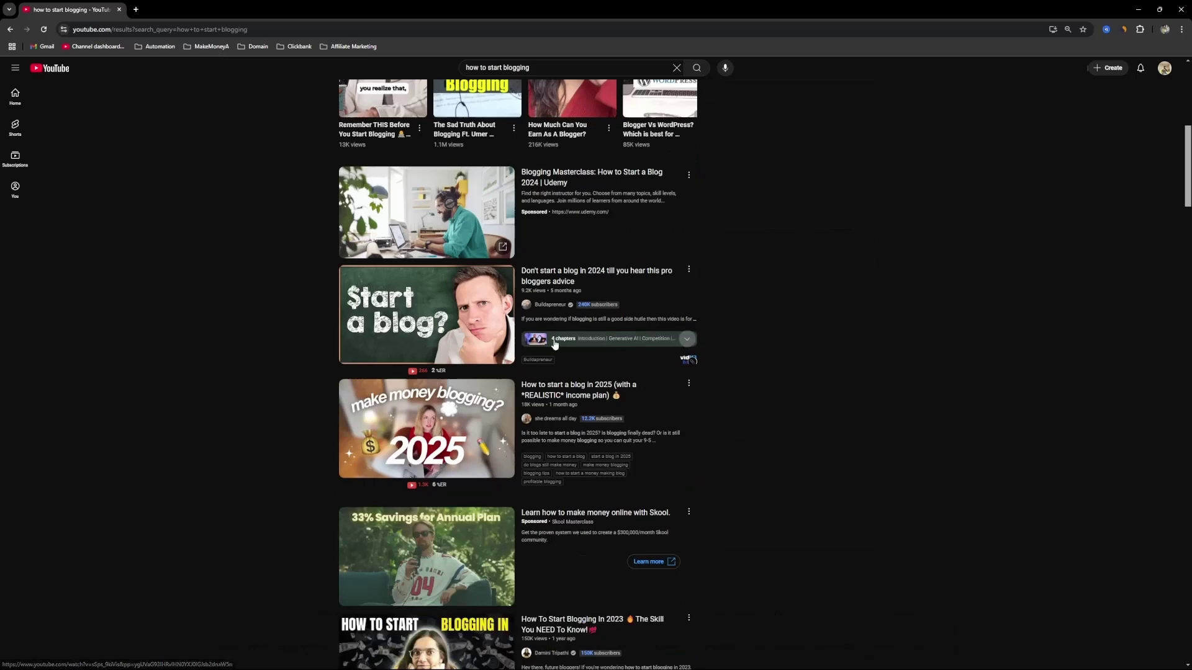
scroll(261, 354, down, 5)
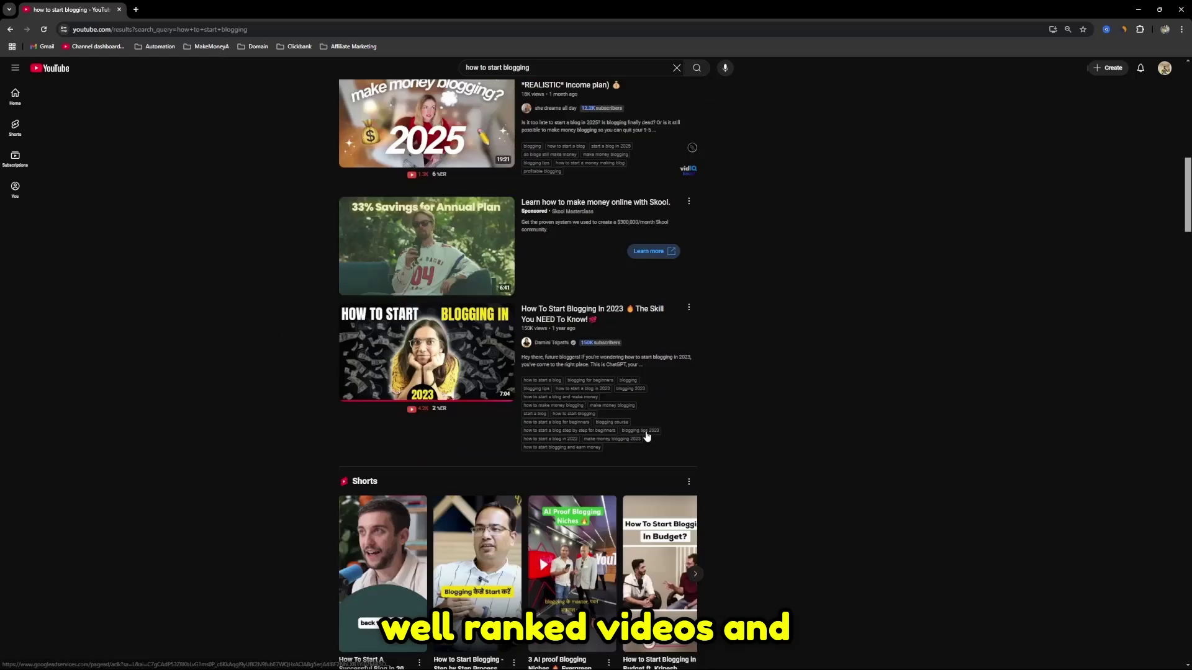
scroll(285, 403, up, 7)
scroll(296, 433, down, 3)
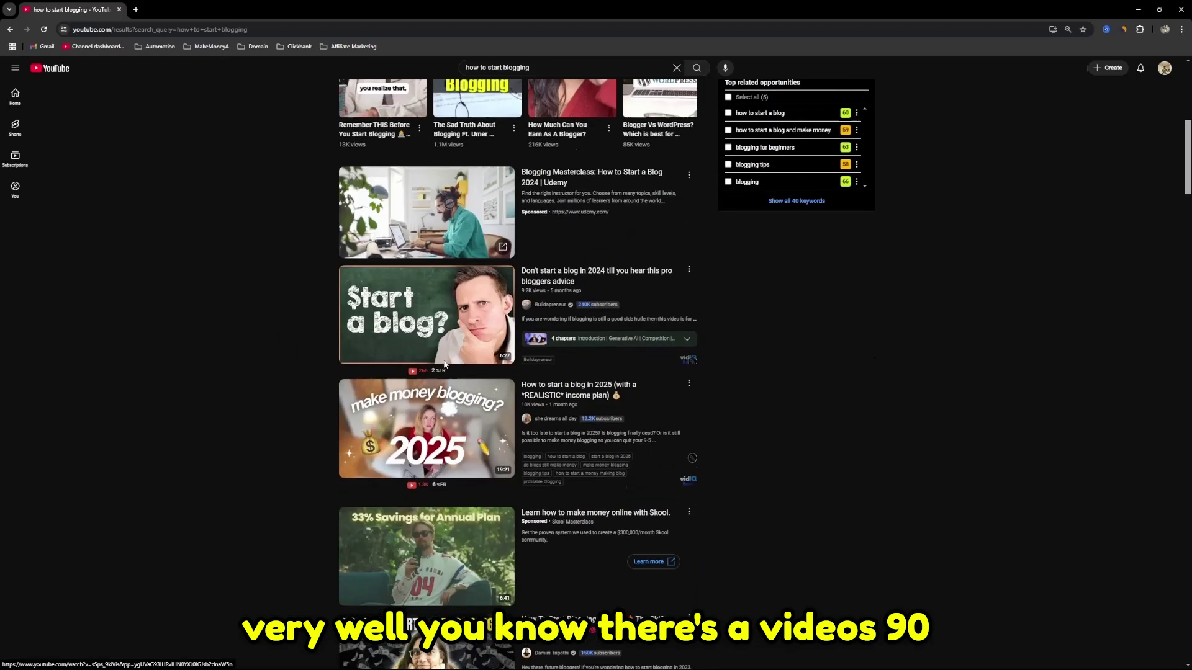
scroll(486, 410, down, 3)
scroll(486, 410, down, 2)
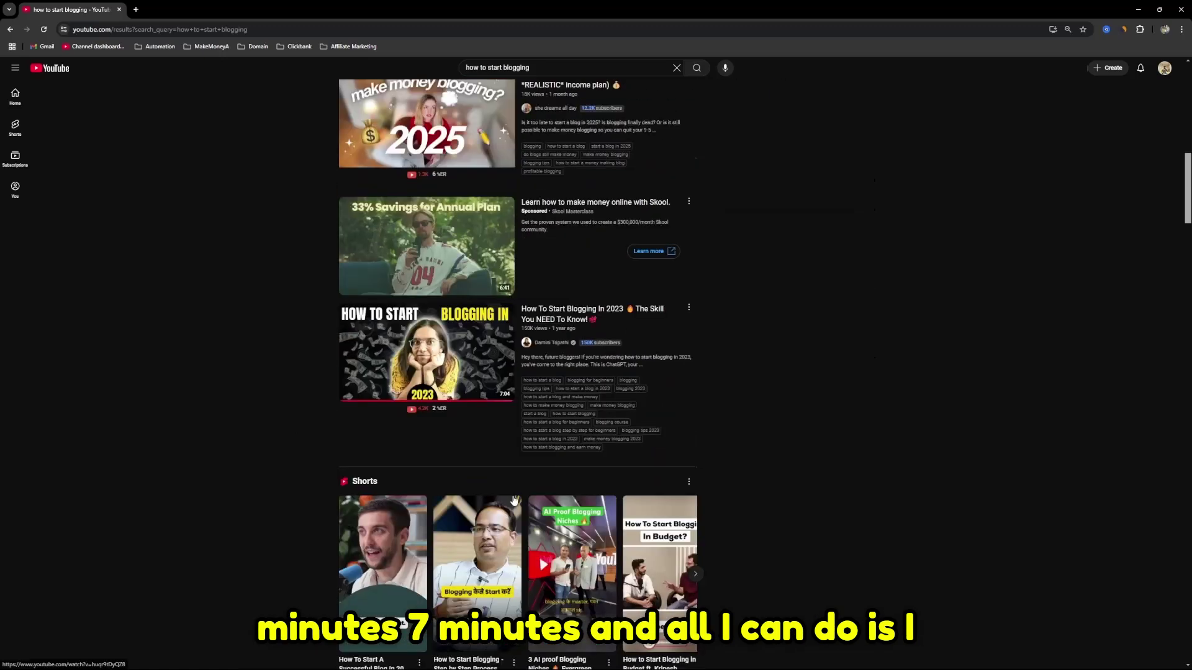
scroll(724, 394, down, 5)
scroll(723, 401, up, 8)
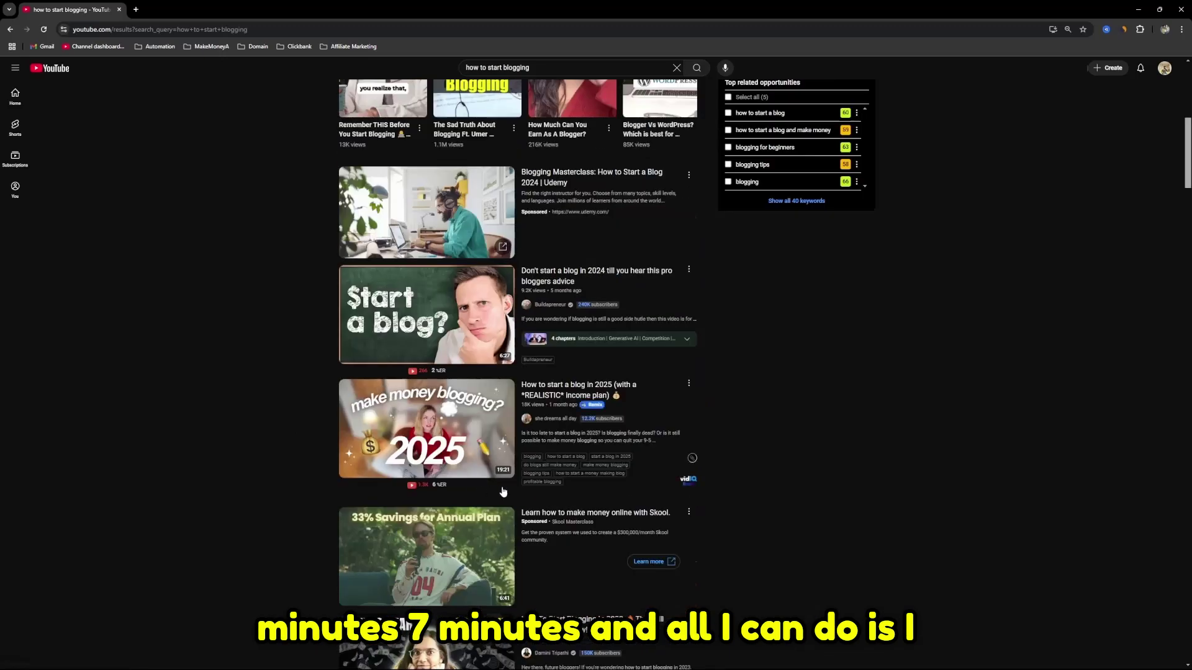
scroll(419, 511, down, 2)
Copy the blogging video's link and paste it into the converter's URL field.
right_click(419, 511)
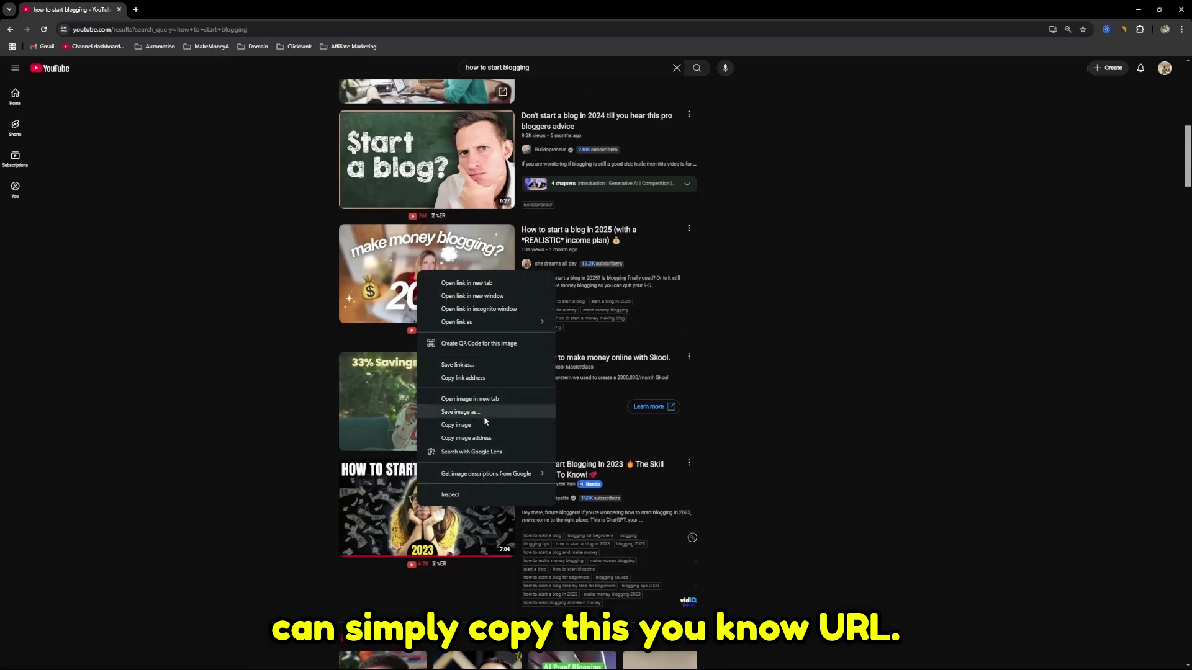
click(477, 379)
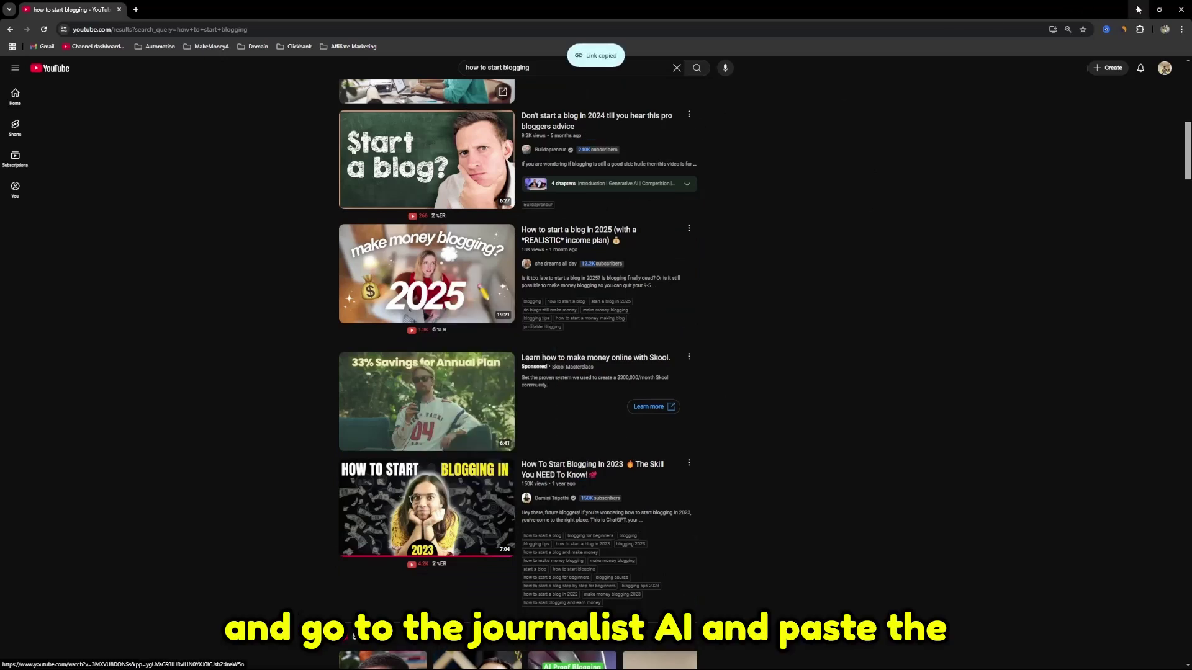
key(alt+Tab)
click(521, 344)
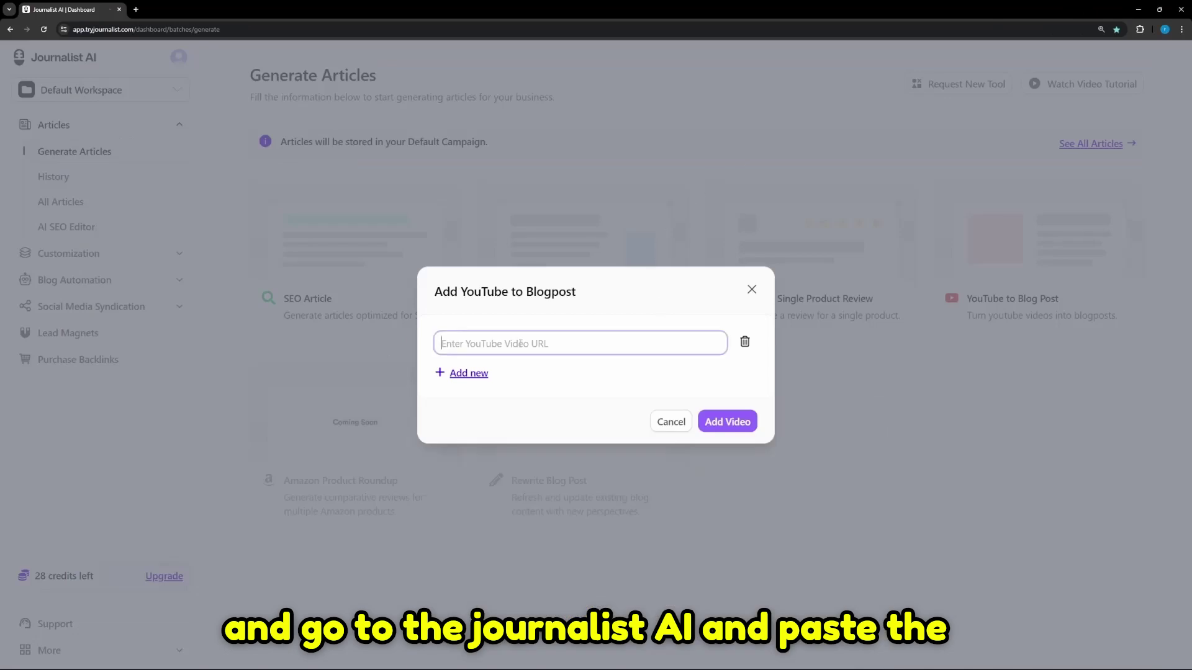
key(ctrl+v)
key(alt+Tab)
scroll(614, 264, down, 5)
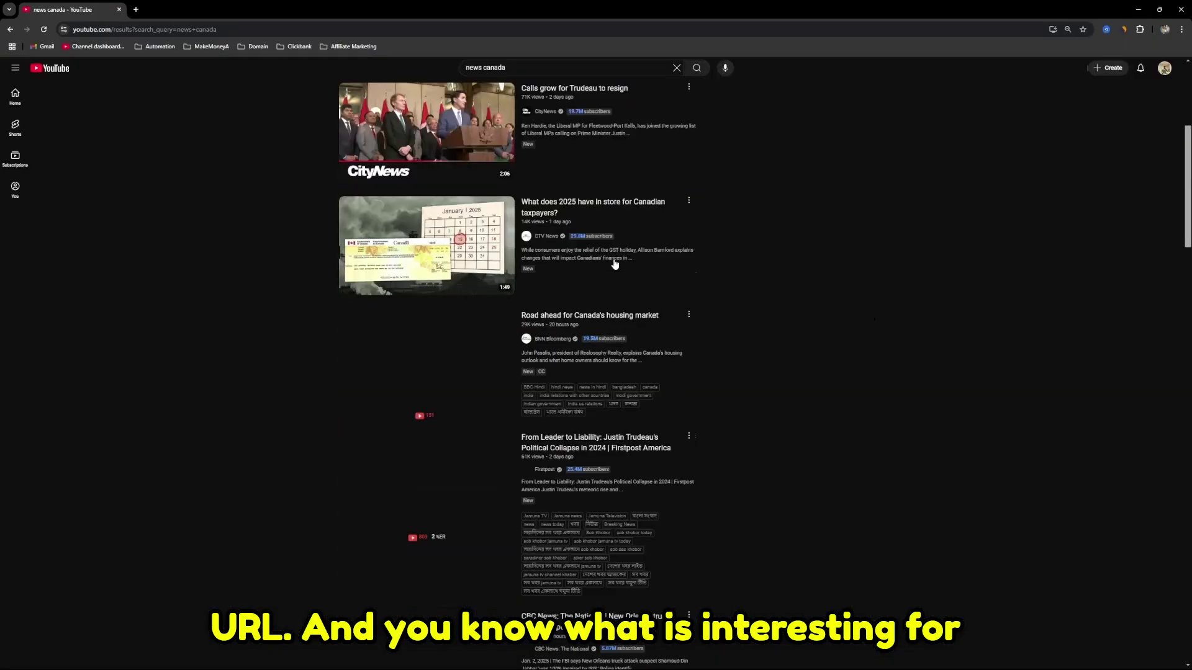
scroll(614, 264, up, 5)
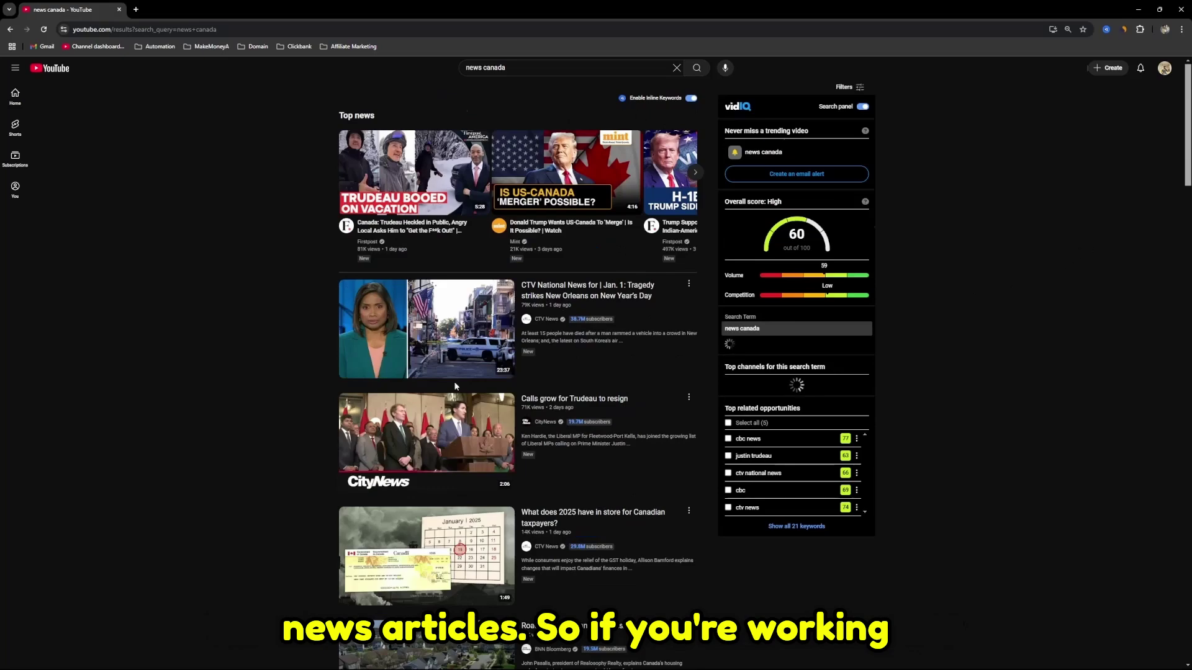
scroll(453, 381, down, 3)
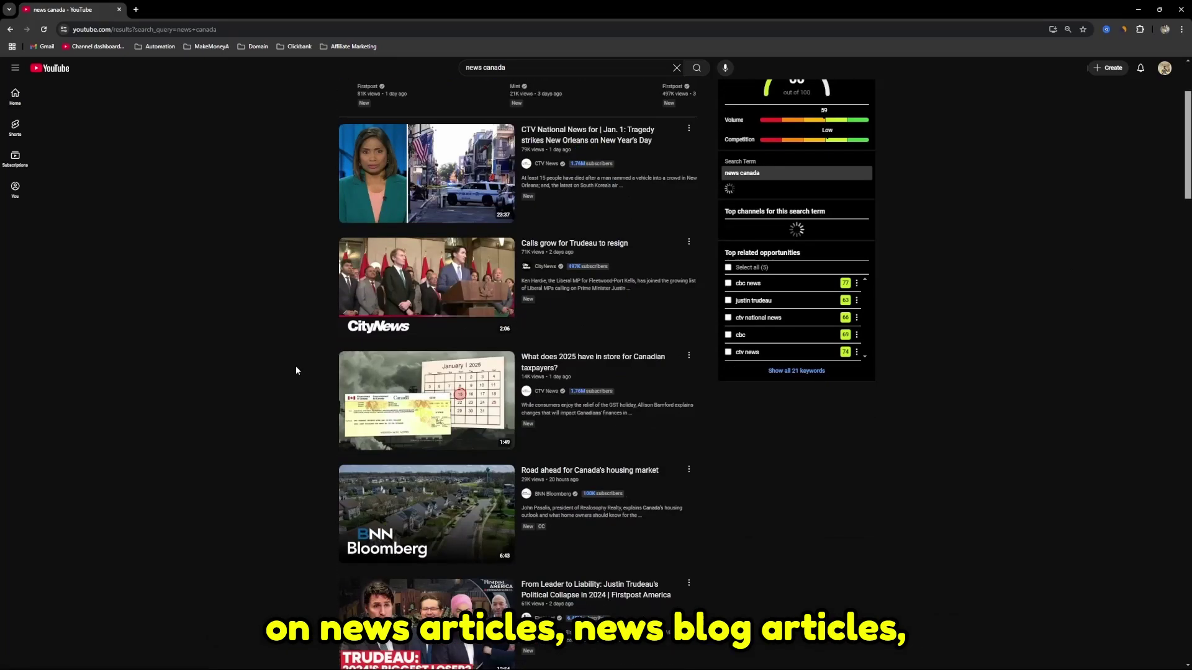
scroll(295, 366, down, 4)
scroll(296, 365, up, 7)
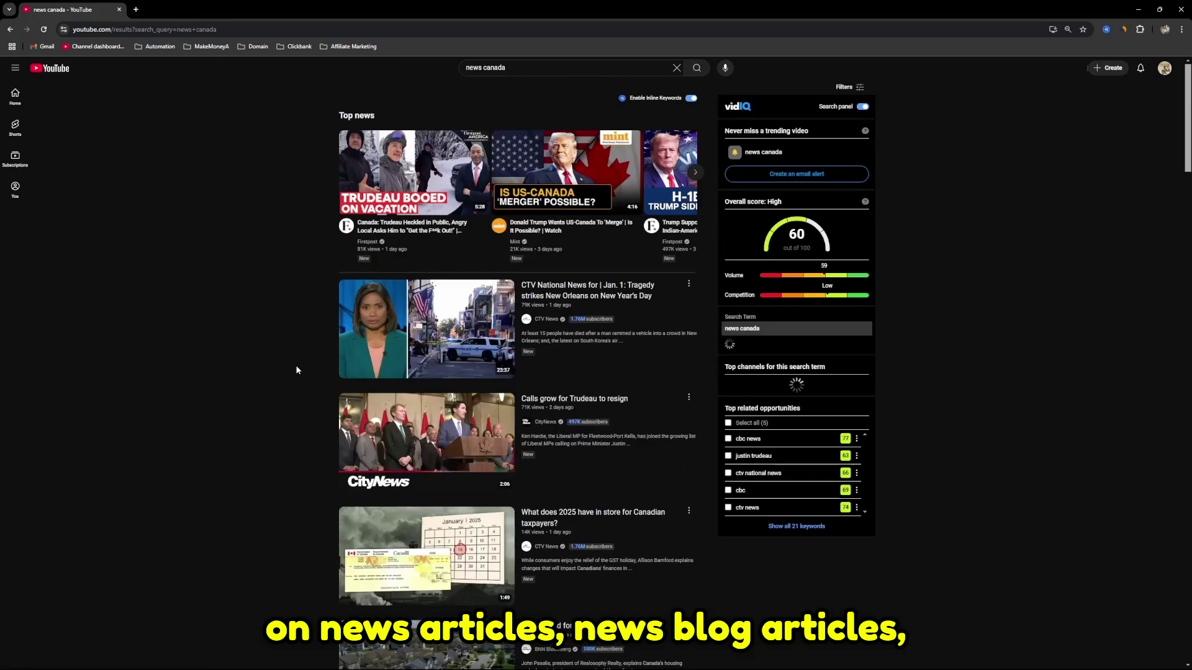
scroll(295, 365, down, 9)
scroll(296, 370, down, 1)
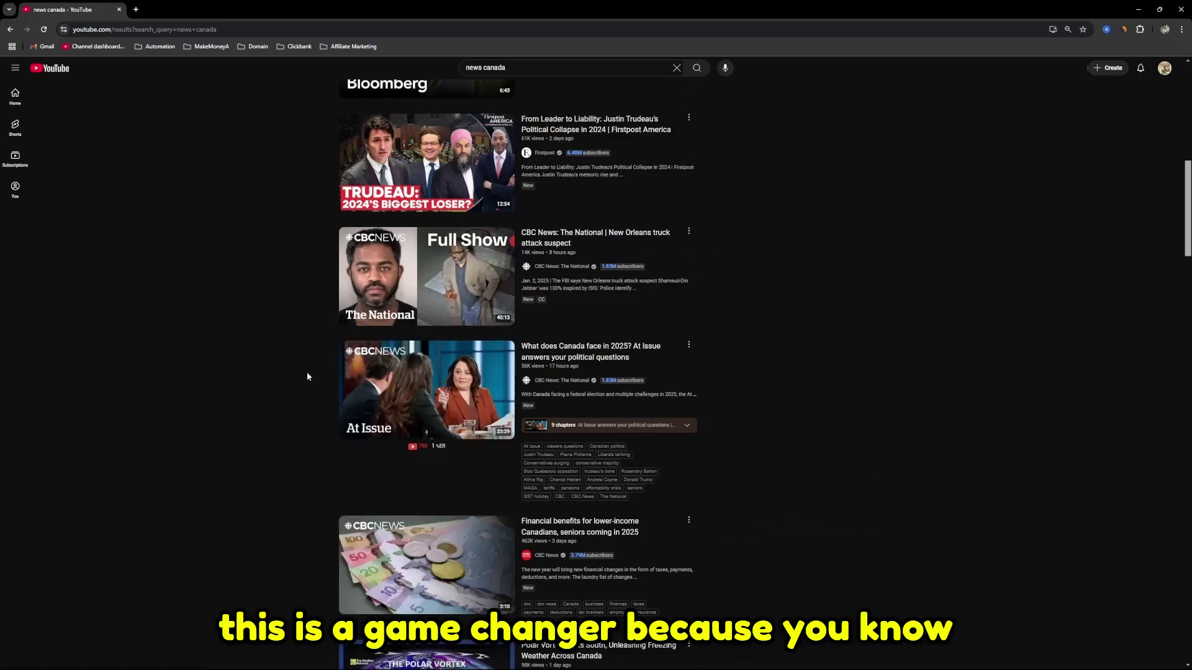
scroll(307, 371, down, 2)
scroll(307, 371, up, 12)
scroll(316, 378, down, 10)
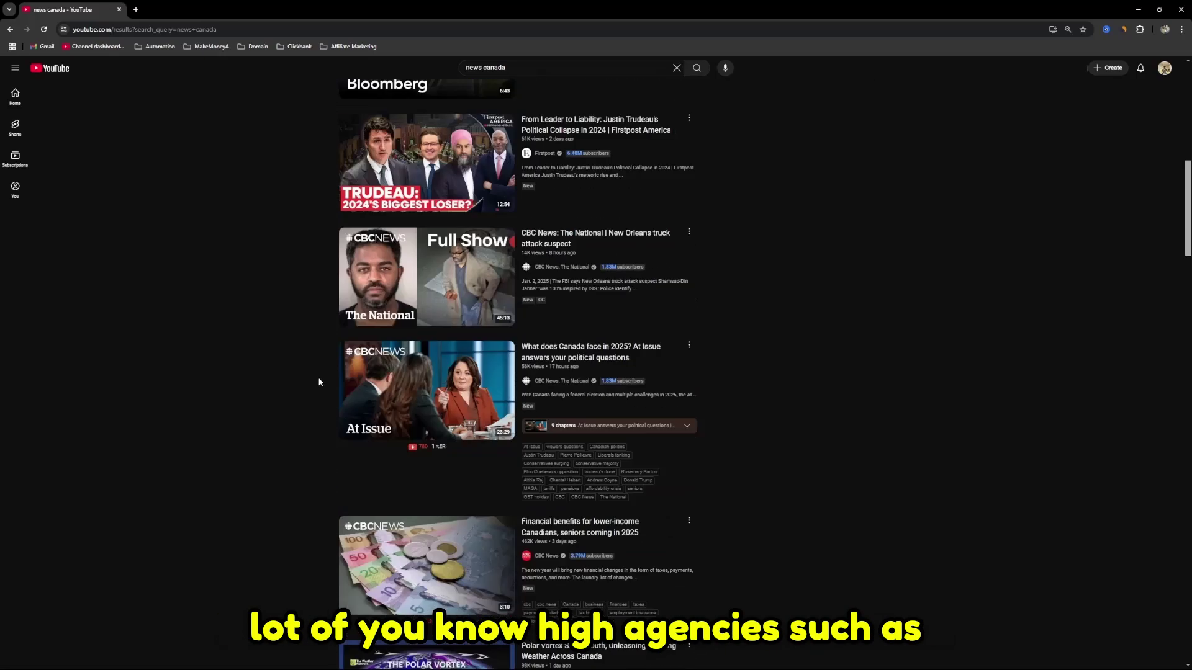
scroll(319, 380, down, 2)
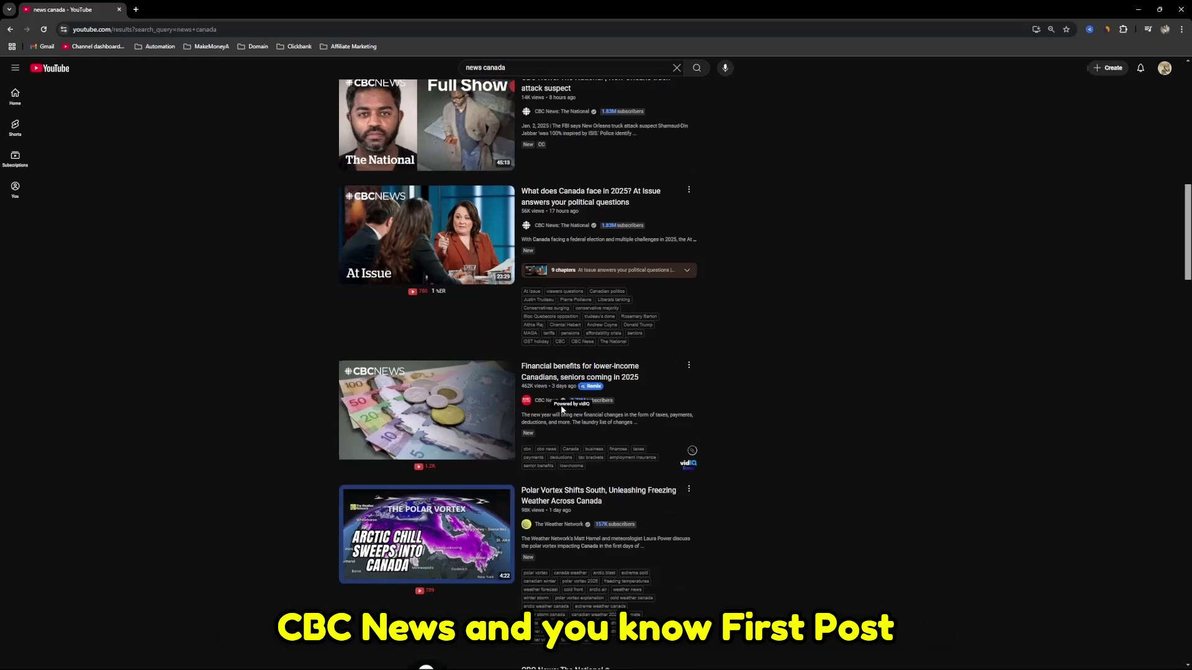
scroll(559, 409, up, 4)
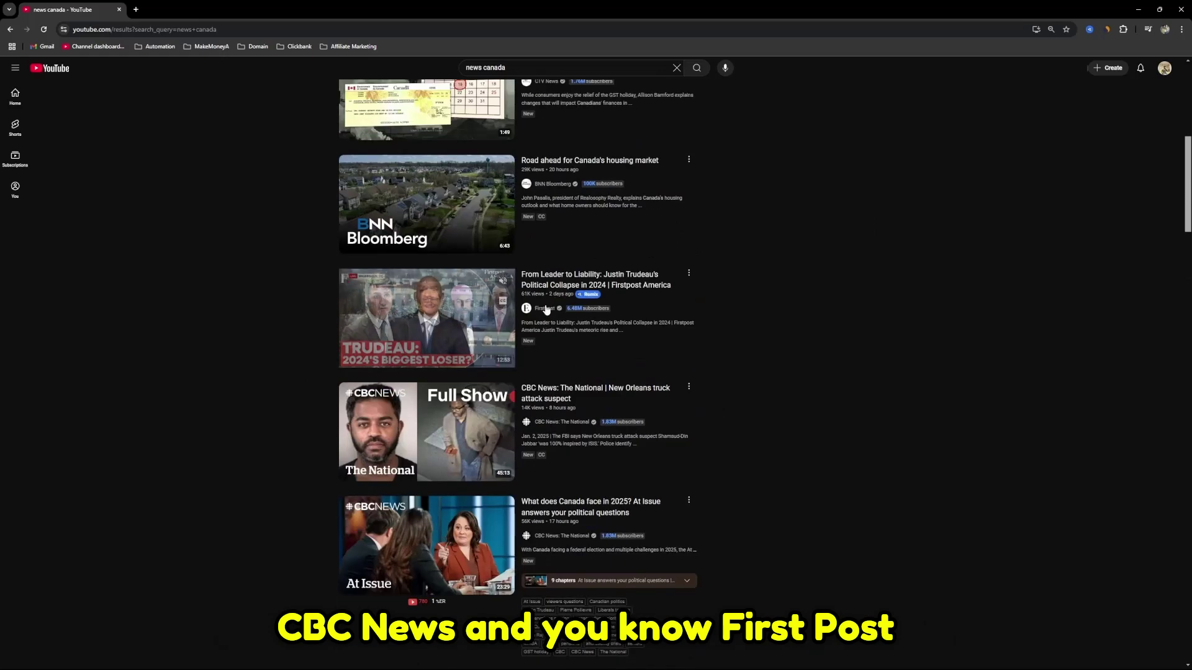
scroll(559, 434, up, 6)
scroll(557, 542, down, 9)
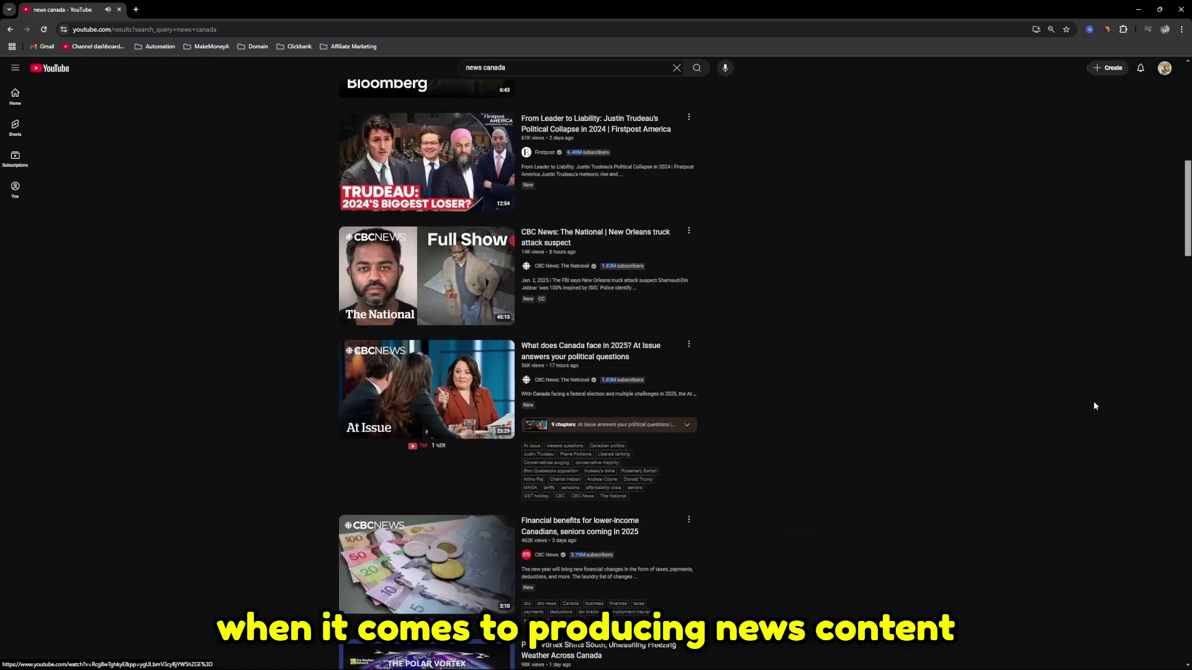
scroll(1093, 402, down, 12)
scroll(1090, 405, up, 18)
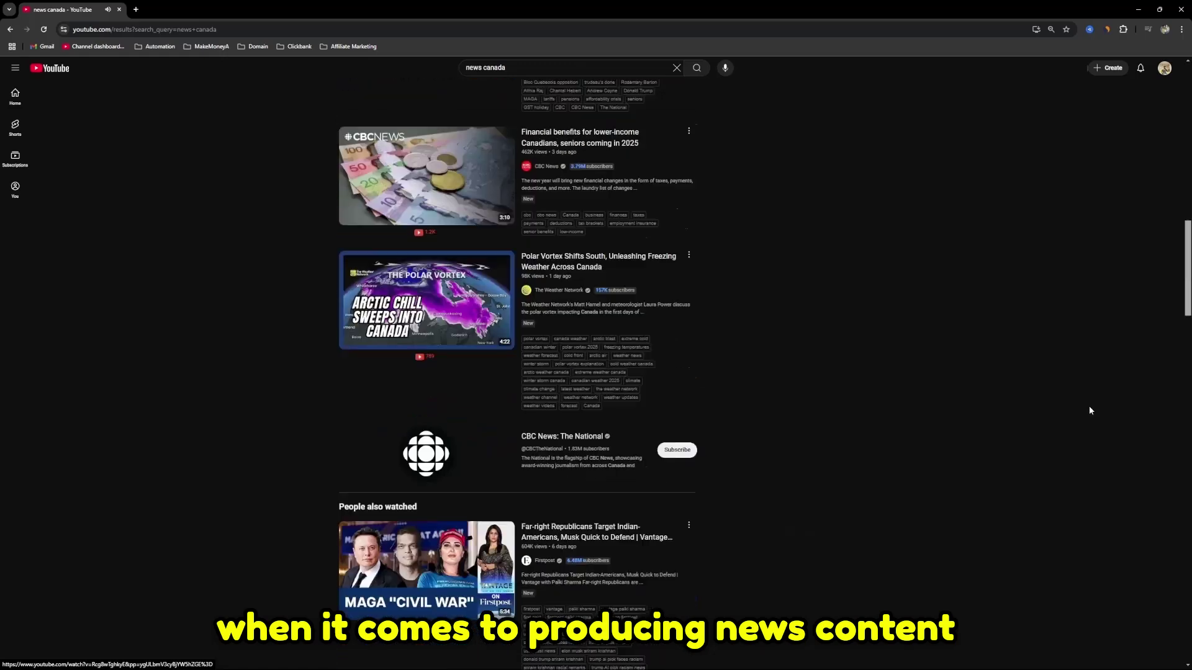
scroll(1089, 408, down, 10)
scroll(1077, 404, down, 1)
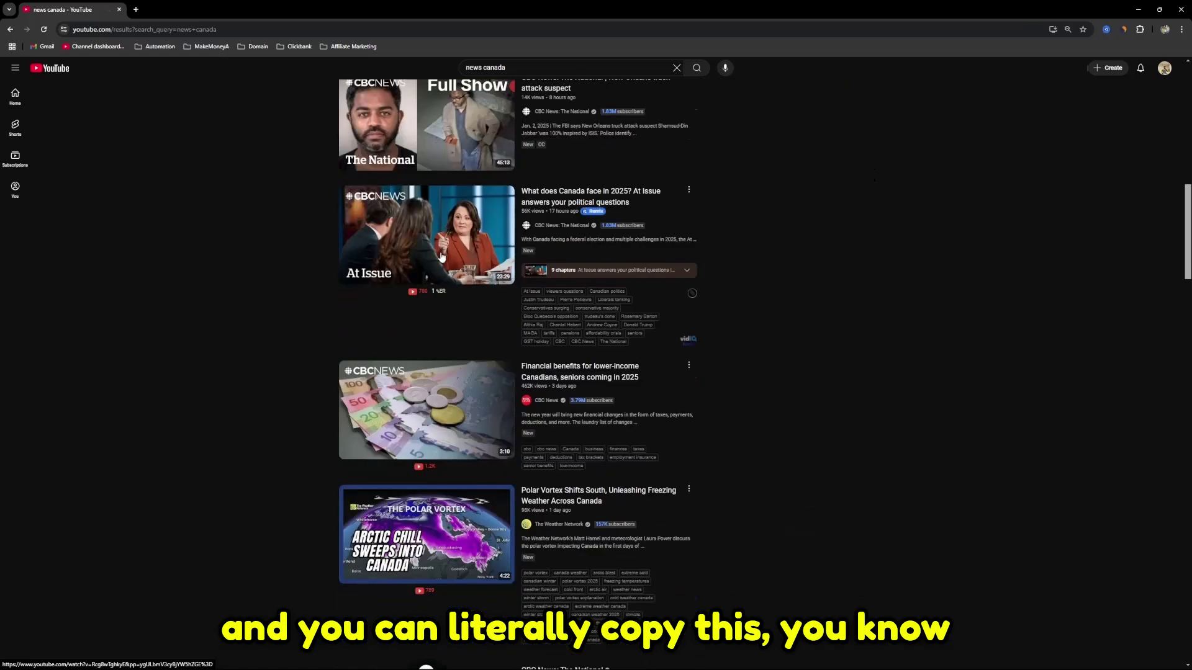
Replace the converter's video URL with the copied At Issue news video link.
right_click(441, 256)
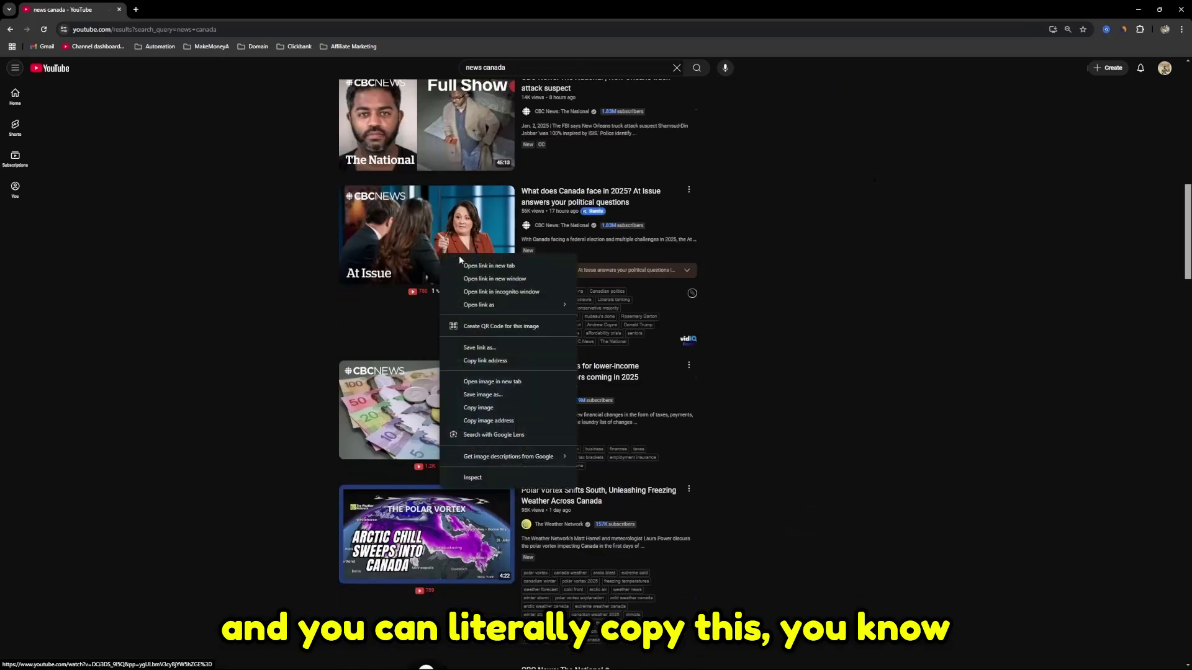
click(487, 360)
click(1140, 12)
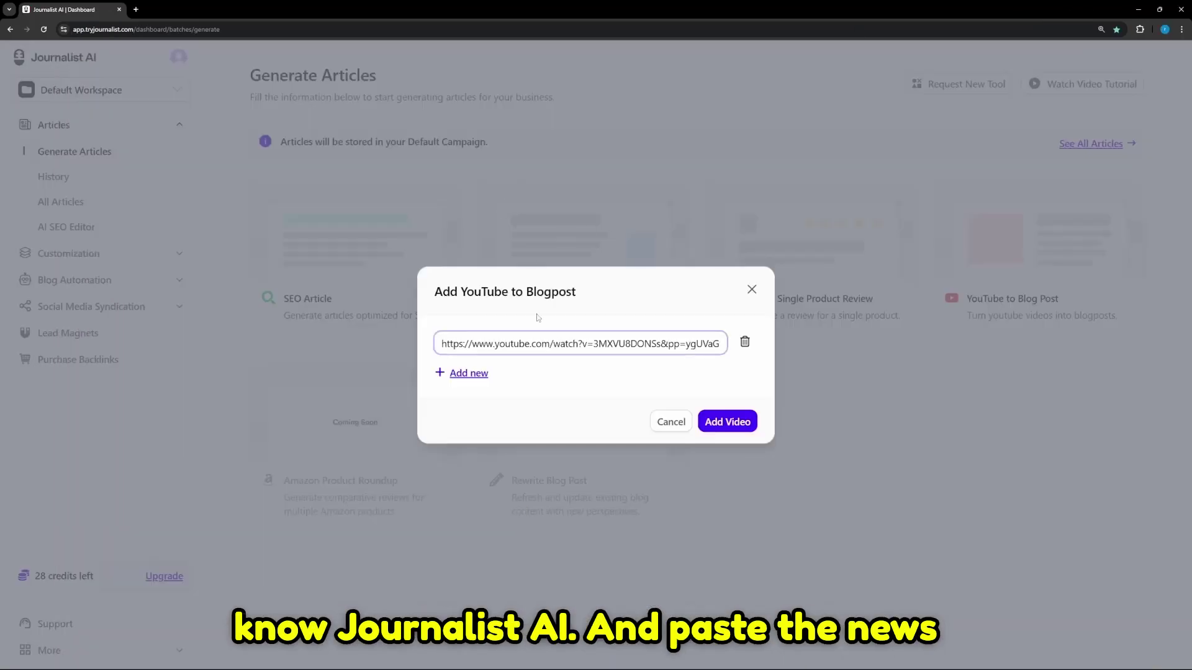
key(ctrl+a)
key(ctrl+v)
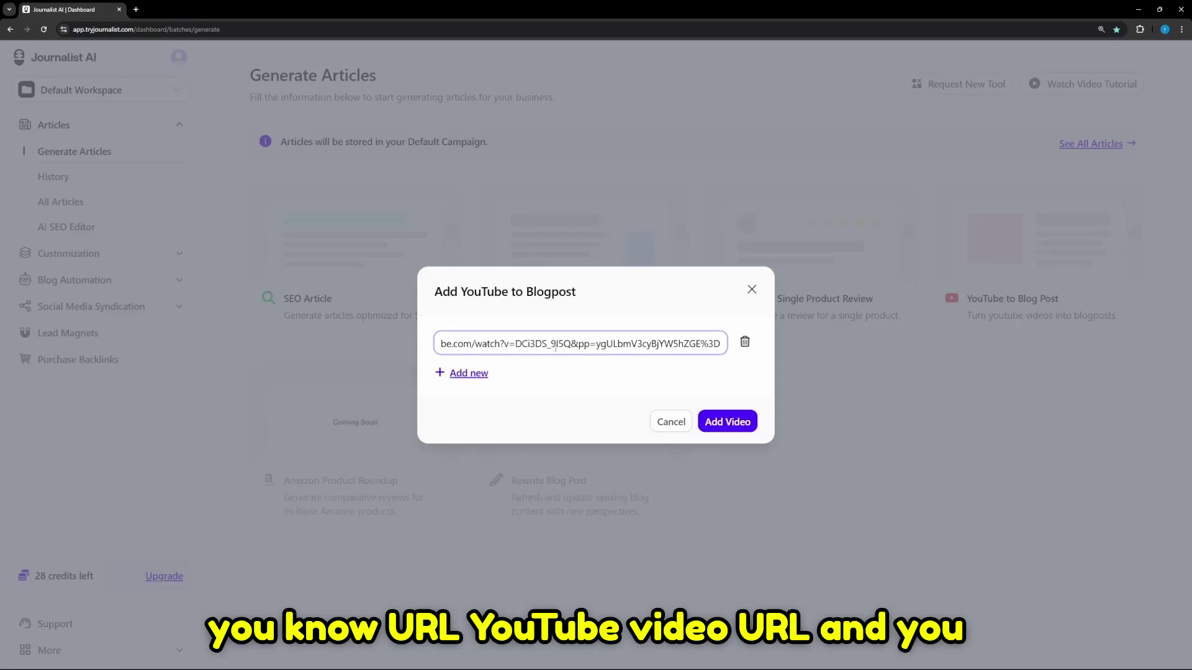
Leave the converter with a second, empty YouTube video URL field.
click(444, 373)
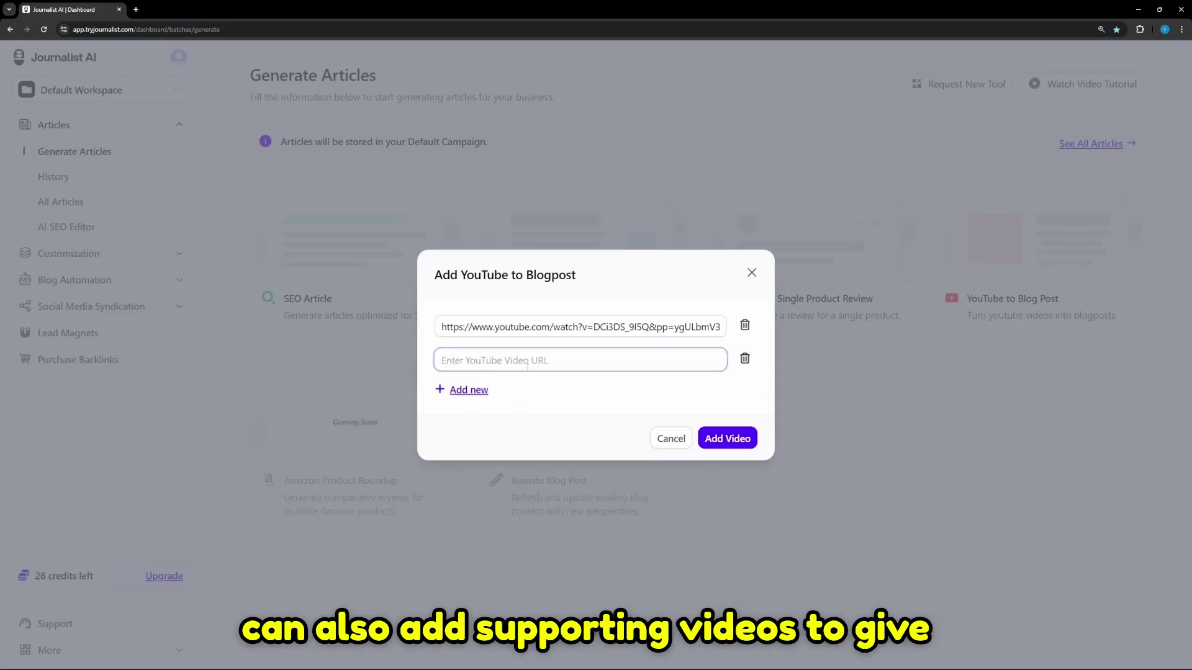
click(745, 359)
click(485, 374)
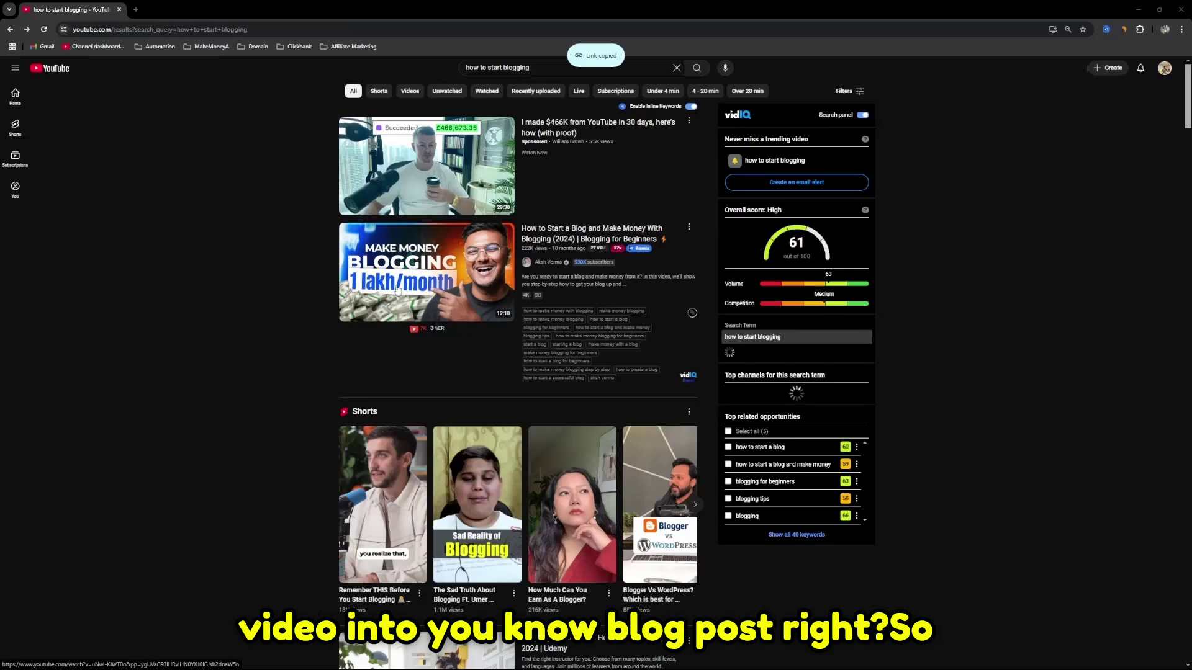
Copy the link of the 'How to Start a Blog and Make Money With Blogging' result.
scroll(446, 362, down, 5)
scroll(449, 336, up, 5)
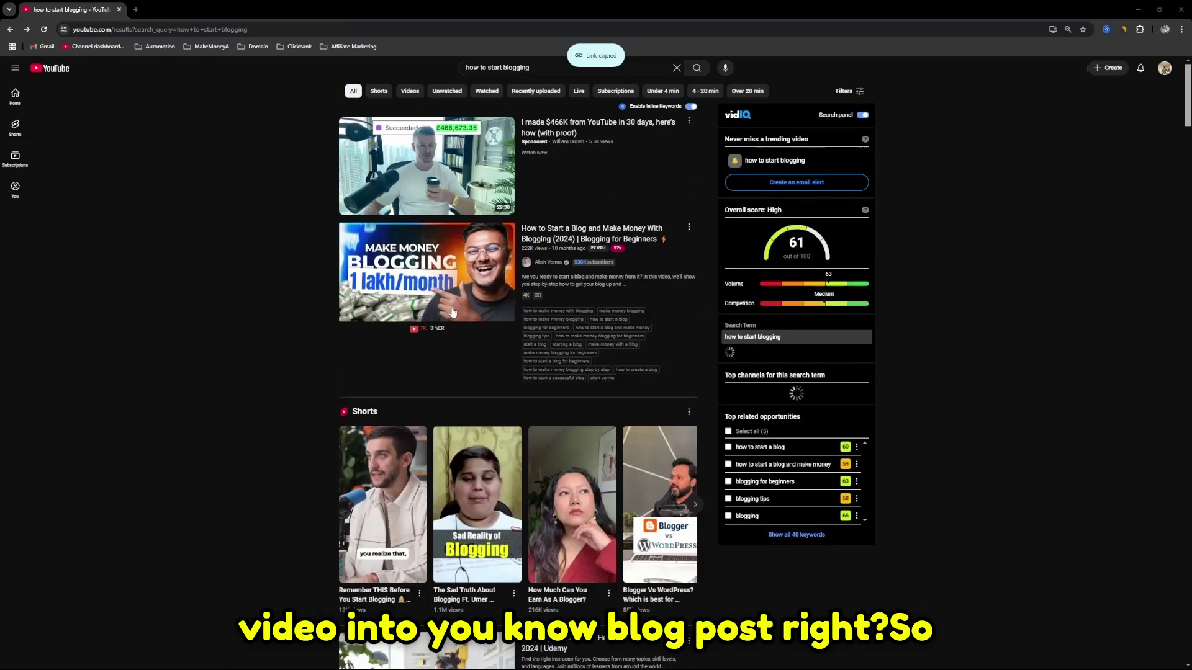
right_click(409, 271)
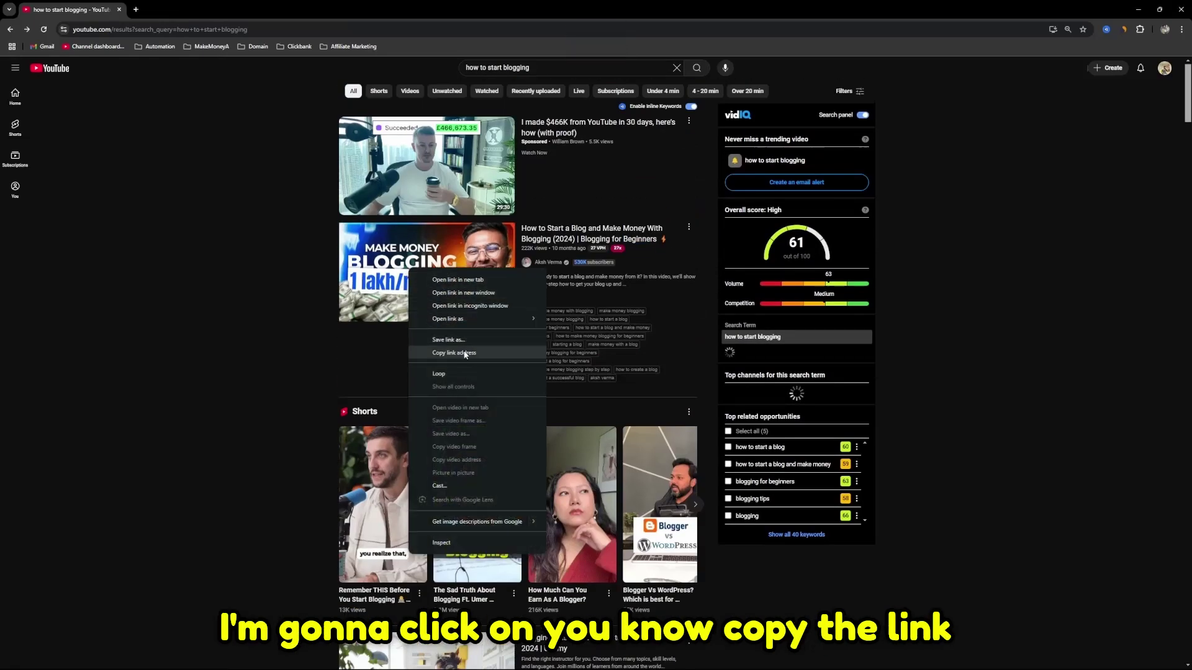
click(488, 355)
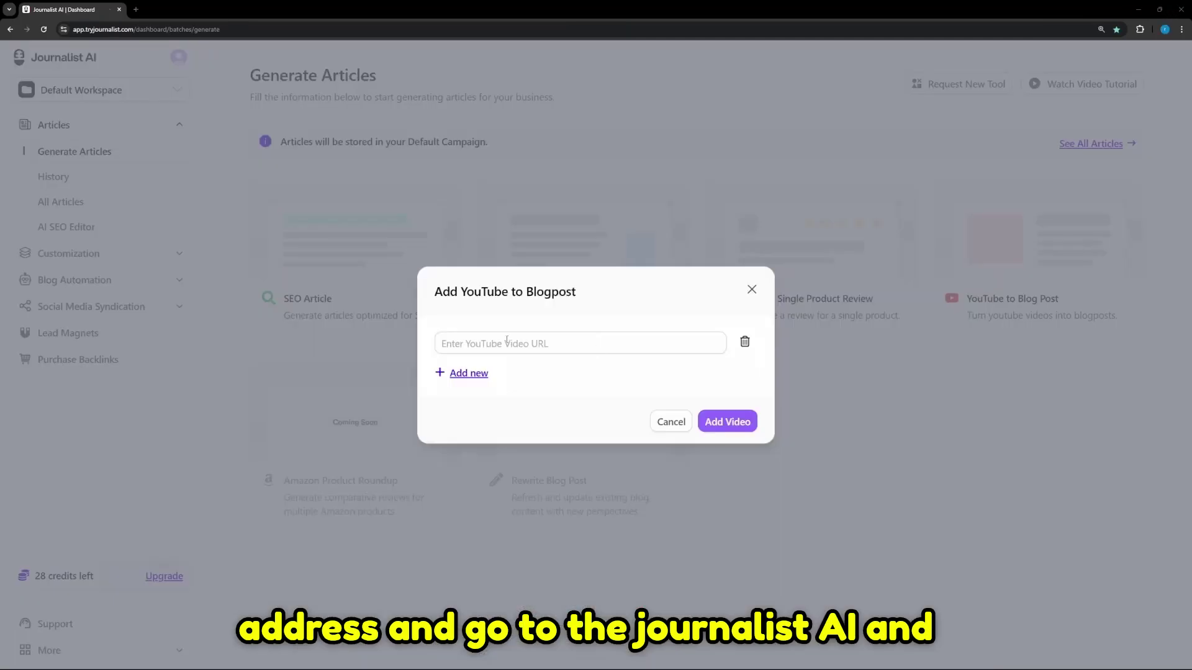
Paste the blogging video's link into the URL field and submit it.
click(508, 343)
key(ctrl+v)
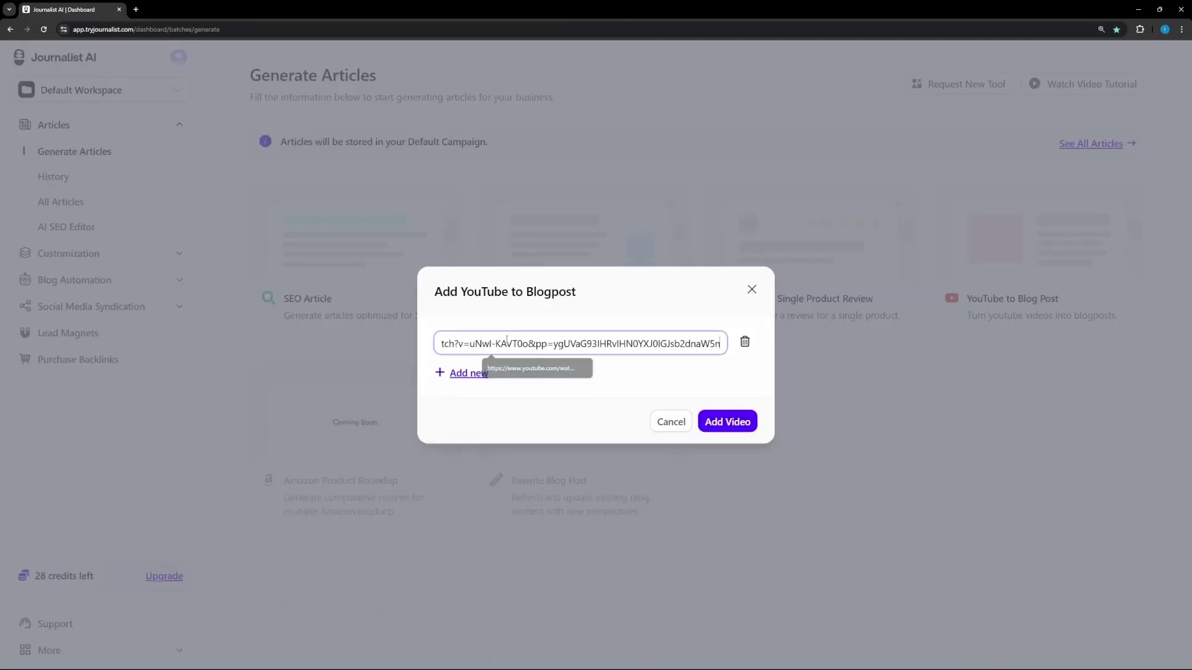
click(737, 426)
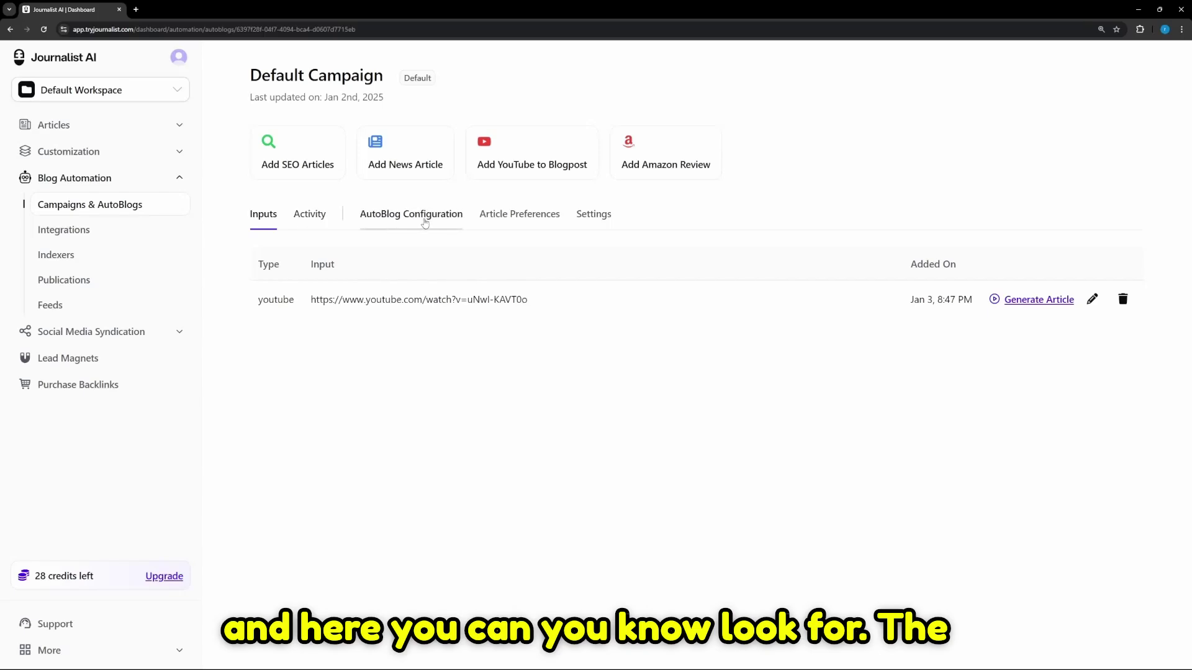
Review the campaign's AutoBlog Configuration, Article Preferences and settings, then generate the article.
click(393, 222)
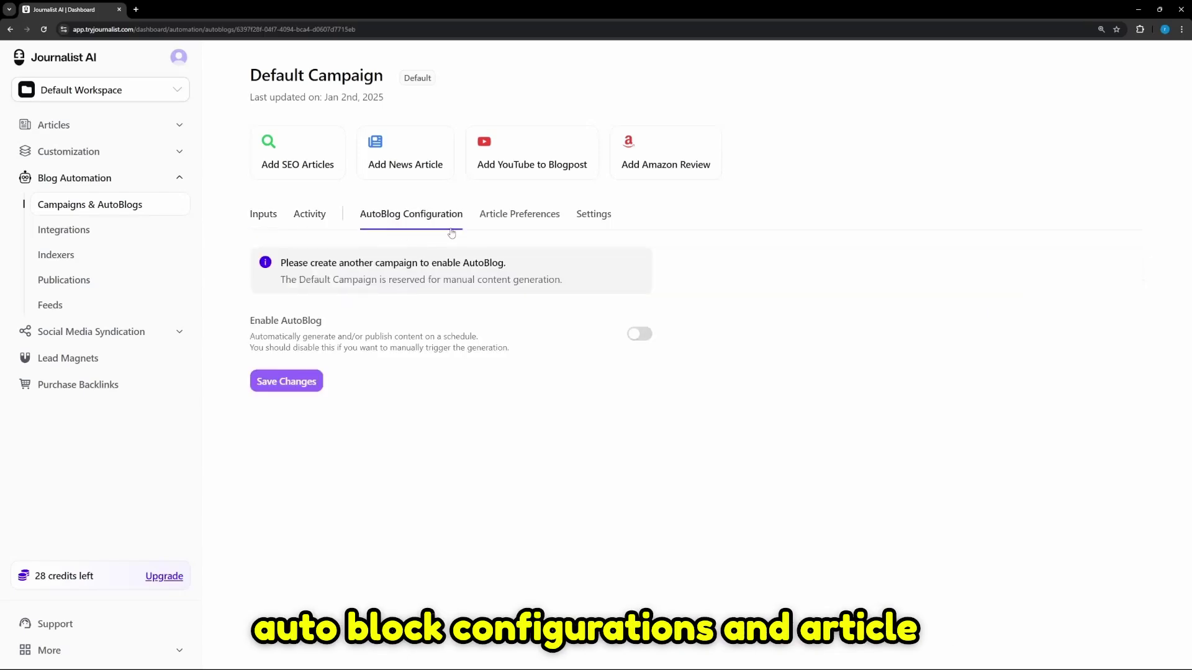
click(520, 217)
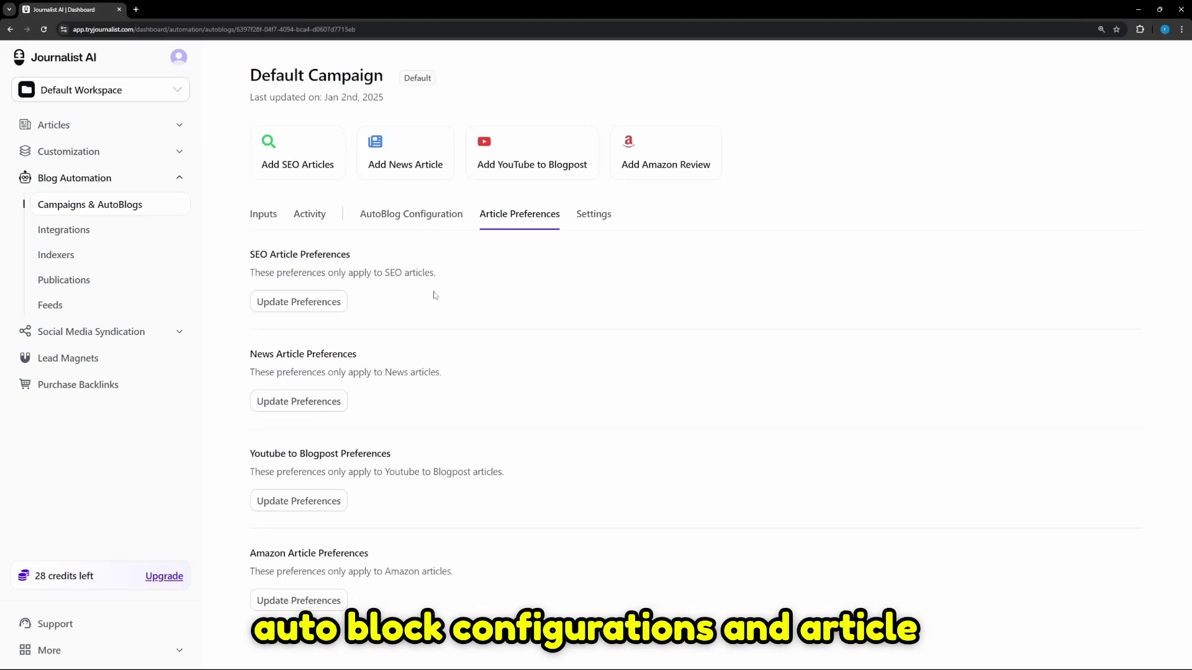
click(590, 223)
click(411, 219)
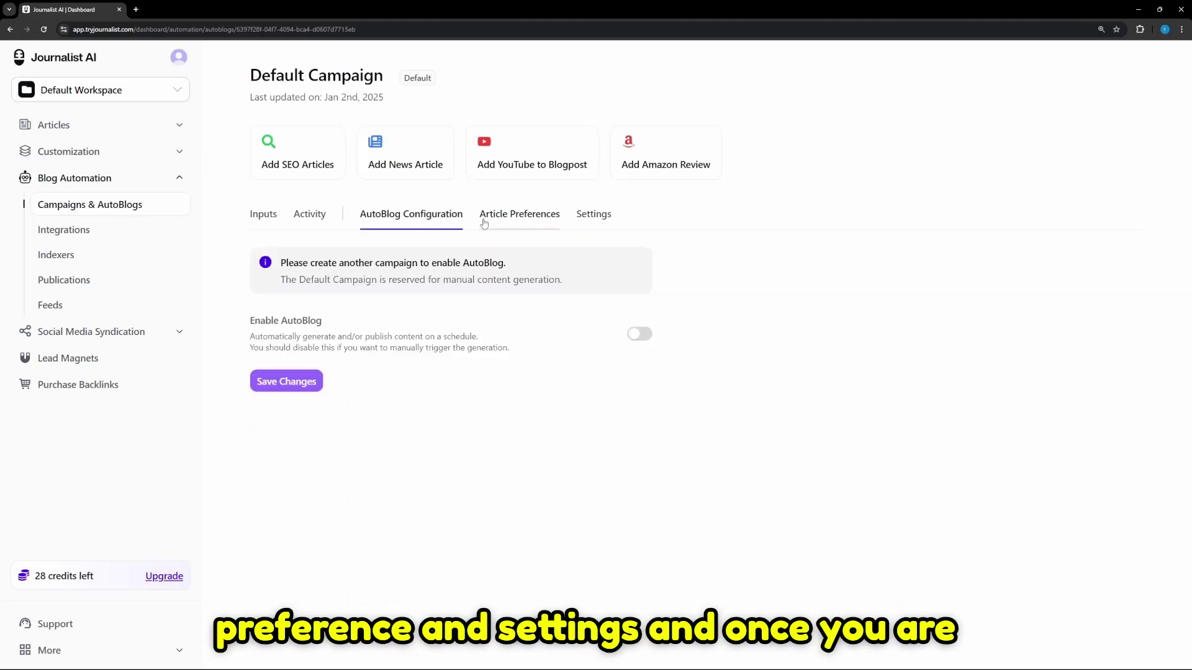
click(273, 219)
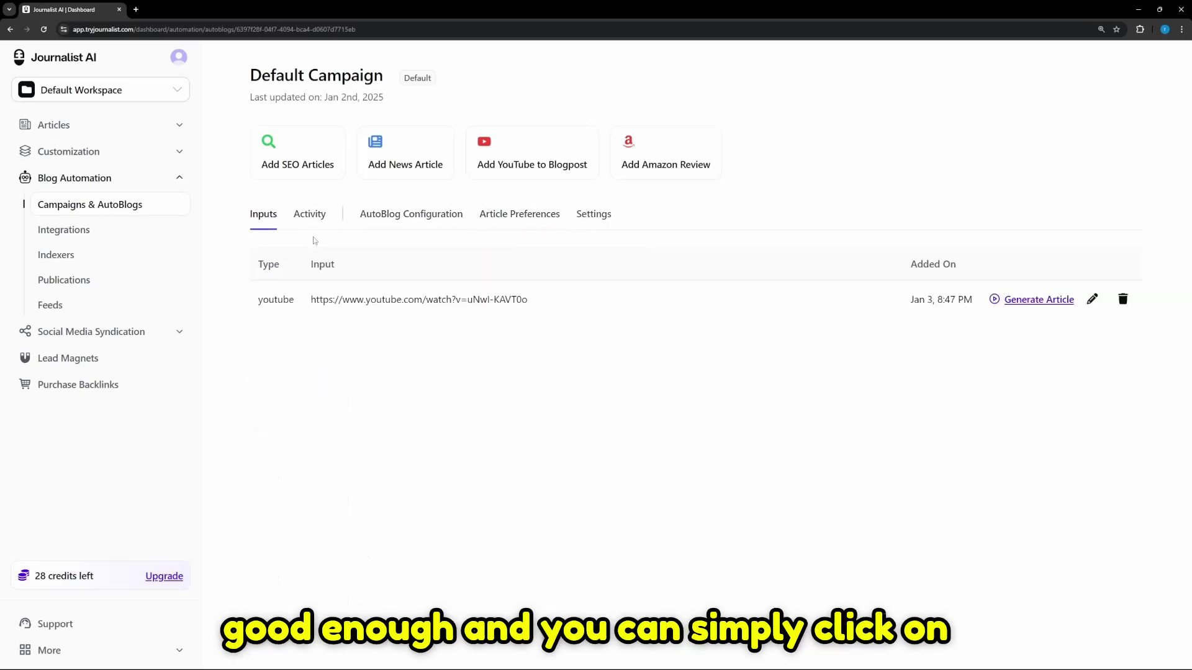
click(1022, 300)
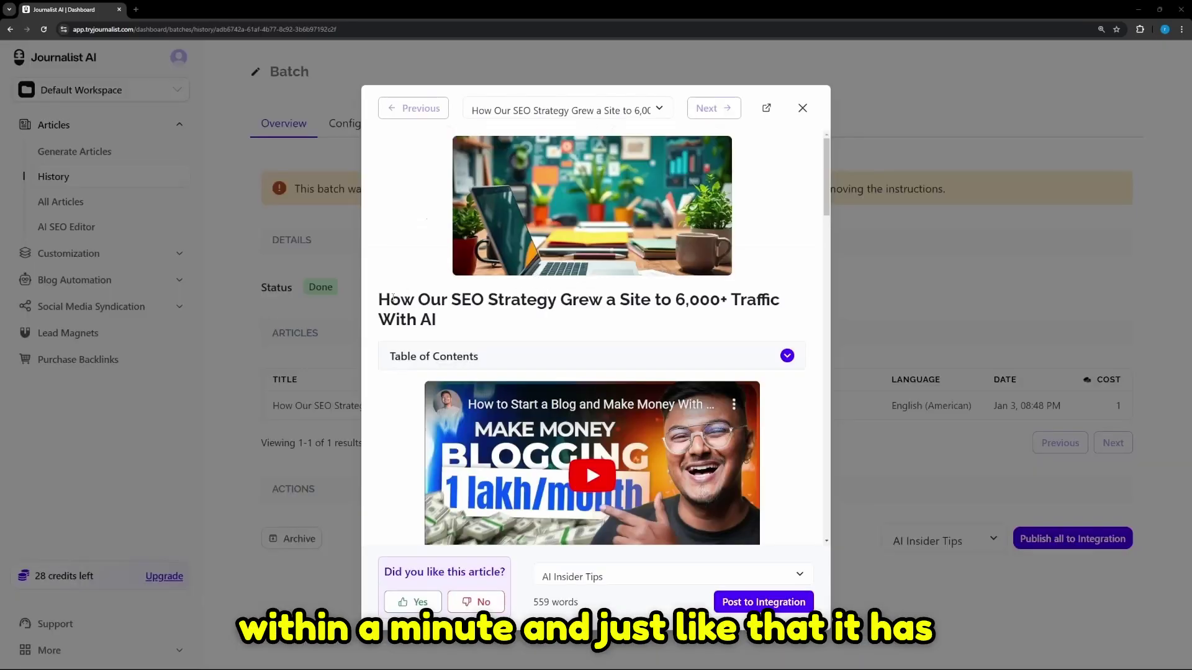
Read the article preview, selecting its title and meta description.
drag(393, 298, 470, 328)
scroll(590, 335, down, 8)
scroll(591, 338, up, 5)
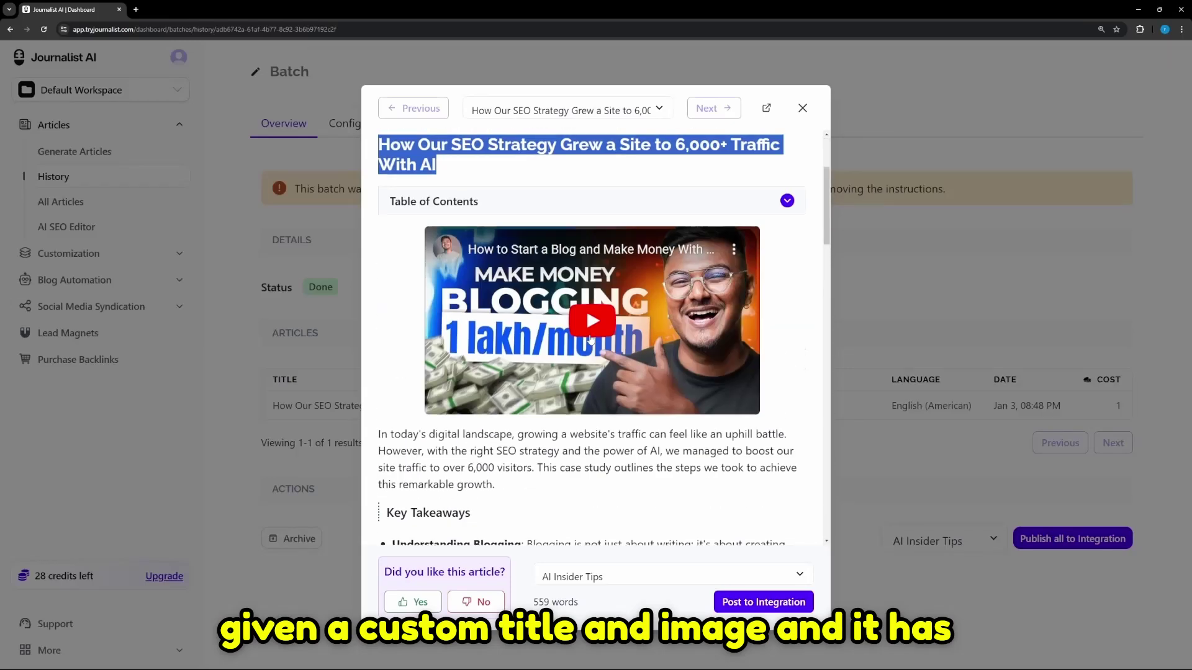
scroll(570, 349, down, 3)
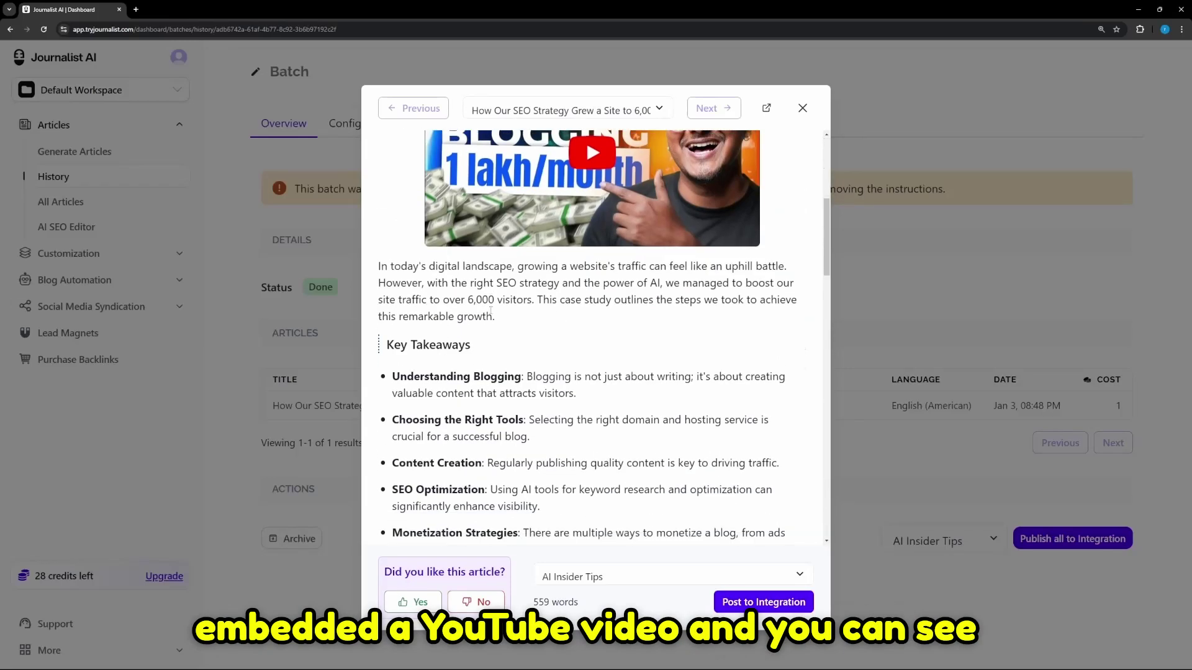
scroll(490, 311, down, 15)
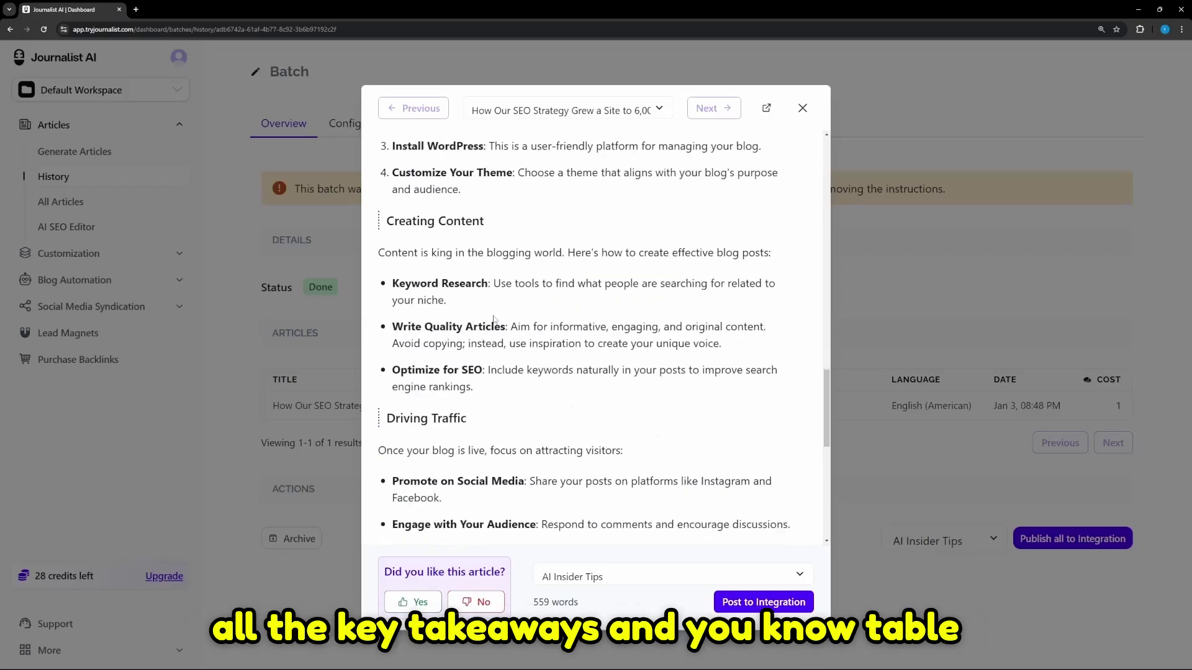
scroll(498, 321, down, 3)
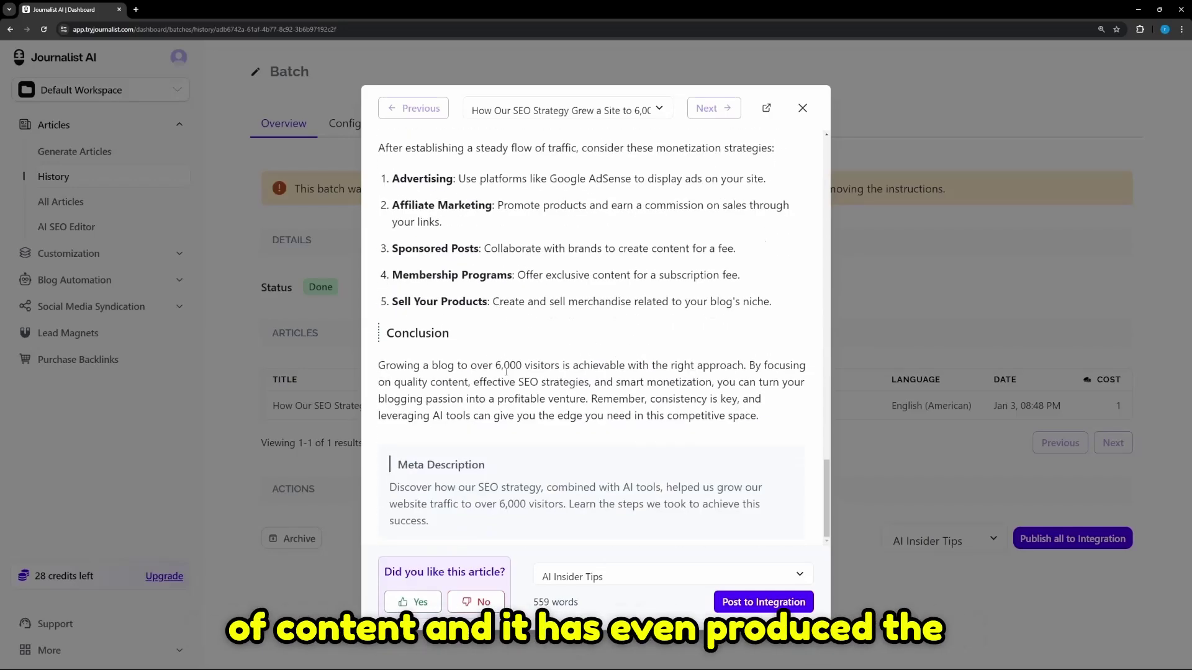
drag(392, 489, 429, 522)
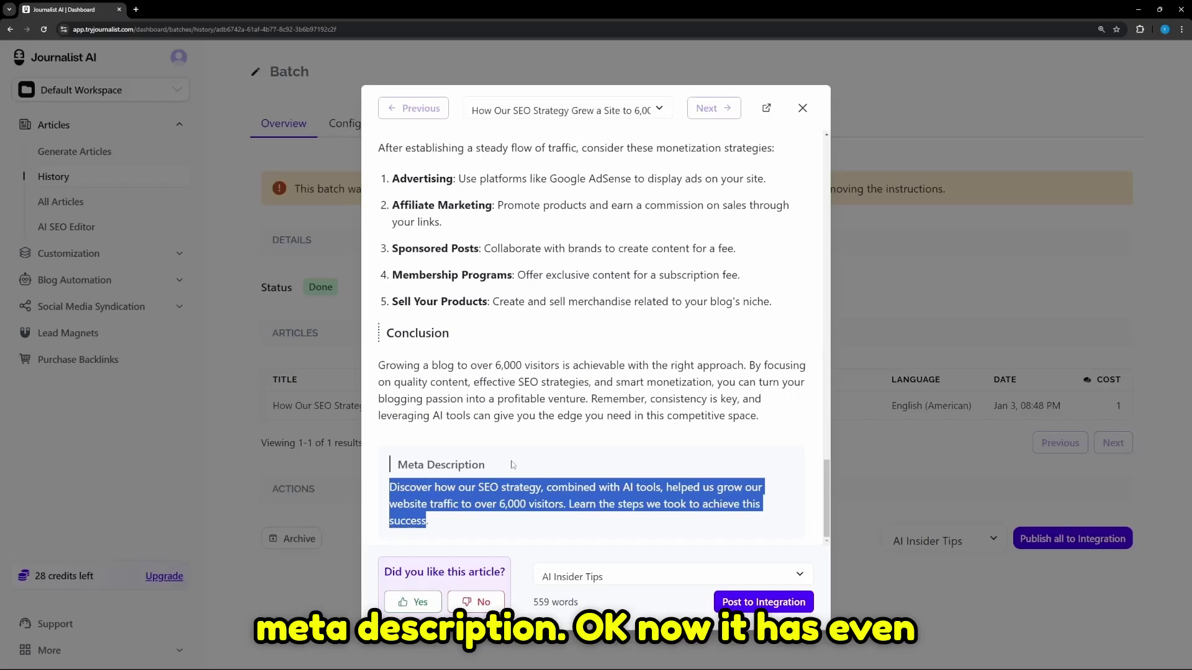
Scroll through the rest of the preview and close it.
scroll(568, 399, up, 6)
scroll(480, 493, down, 6)
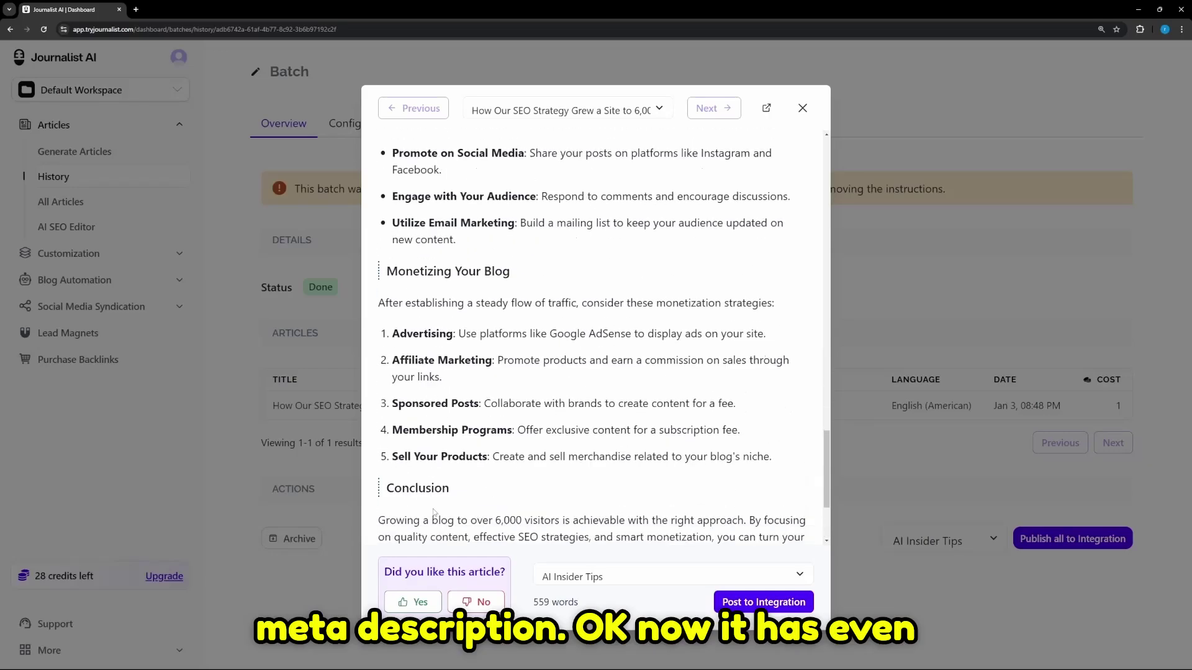
scroll(533, 428, up, 10)
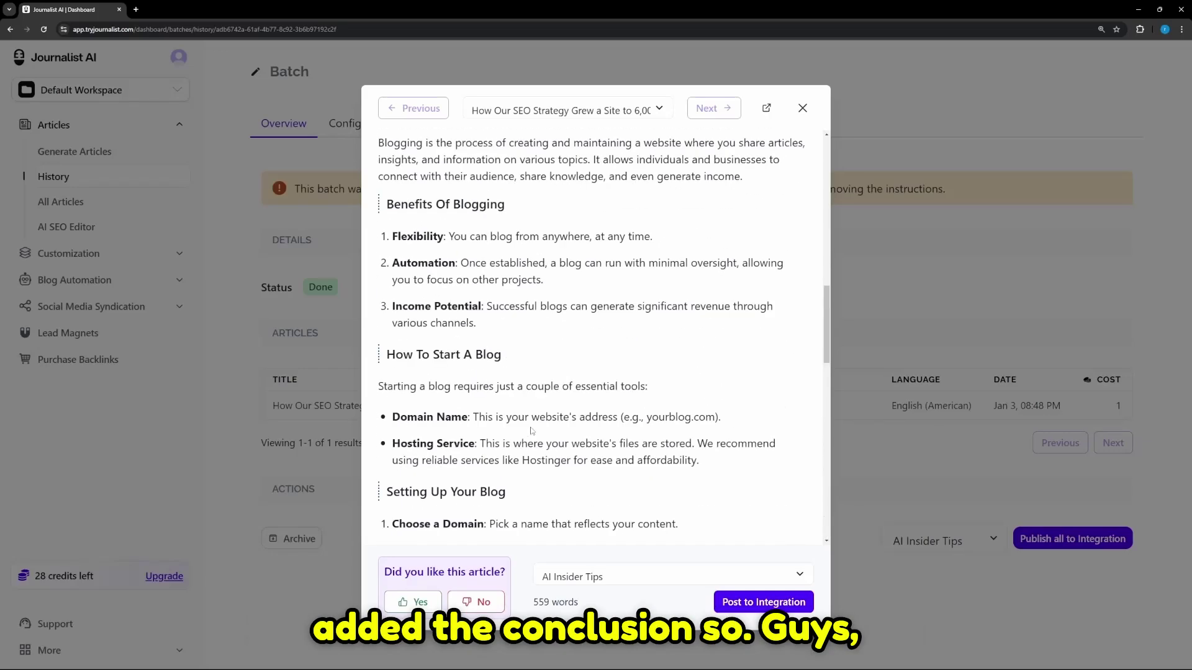
scroll(534, 415, up, 5)
scroll(533, 403, down, 5)
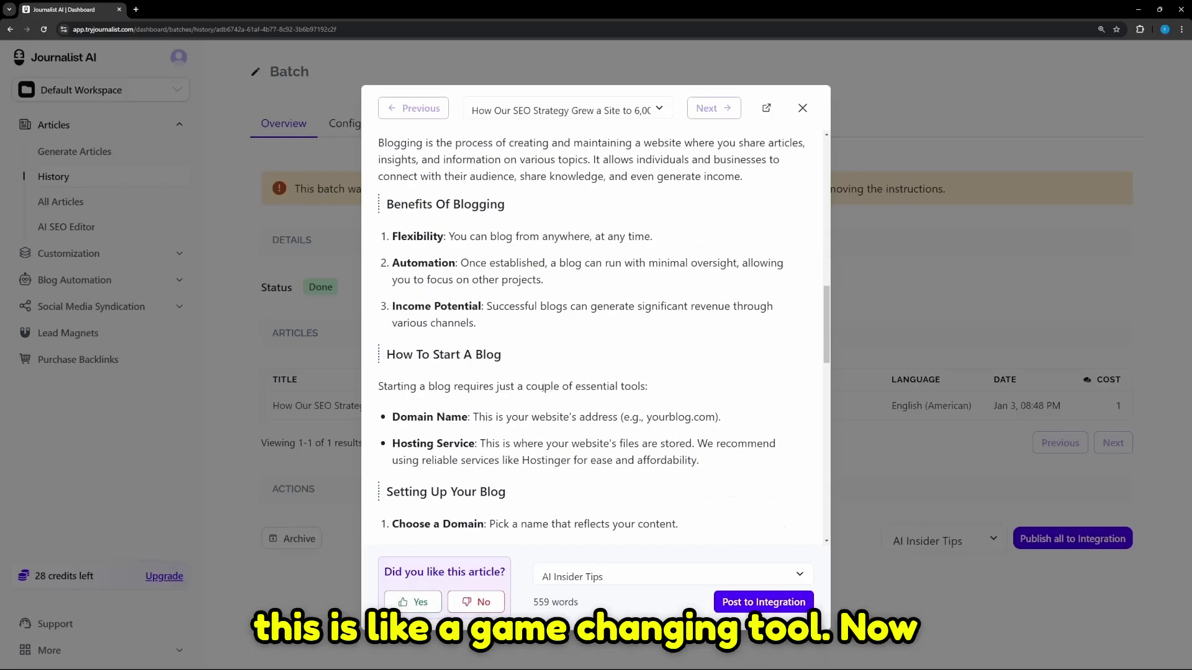
scroll(659, 503, down, 10)
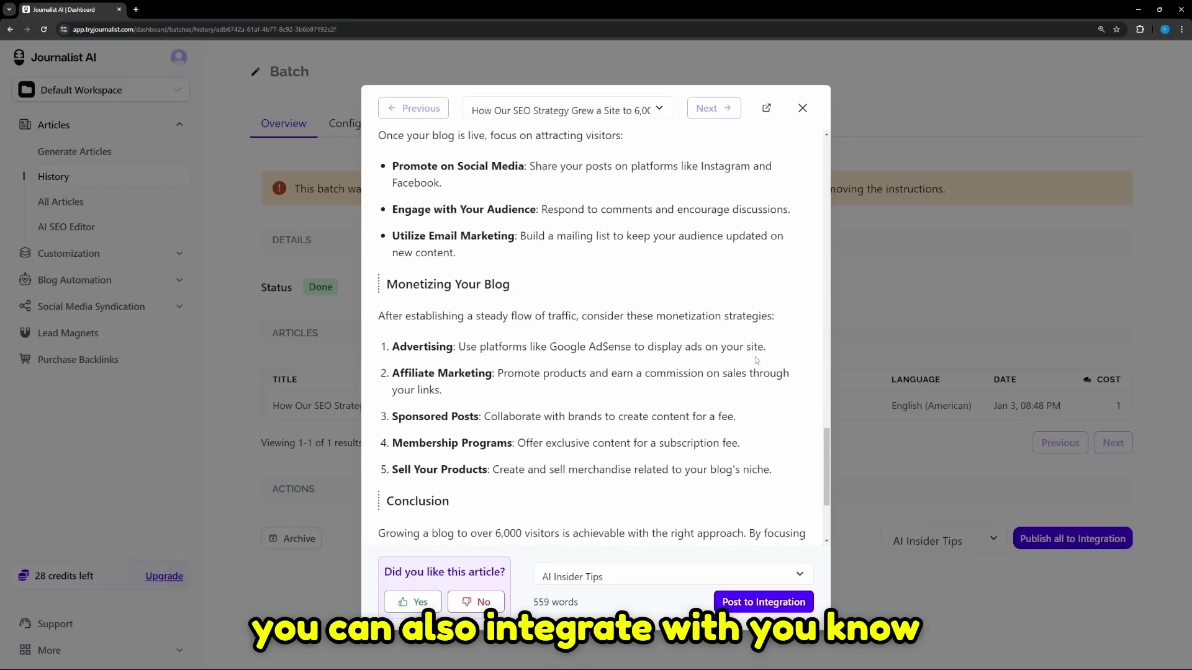
scroll(707, 420, up, 8)
scroll(714, 348, up, 8)
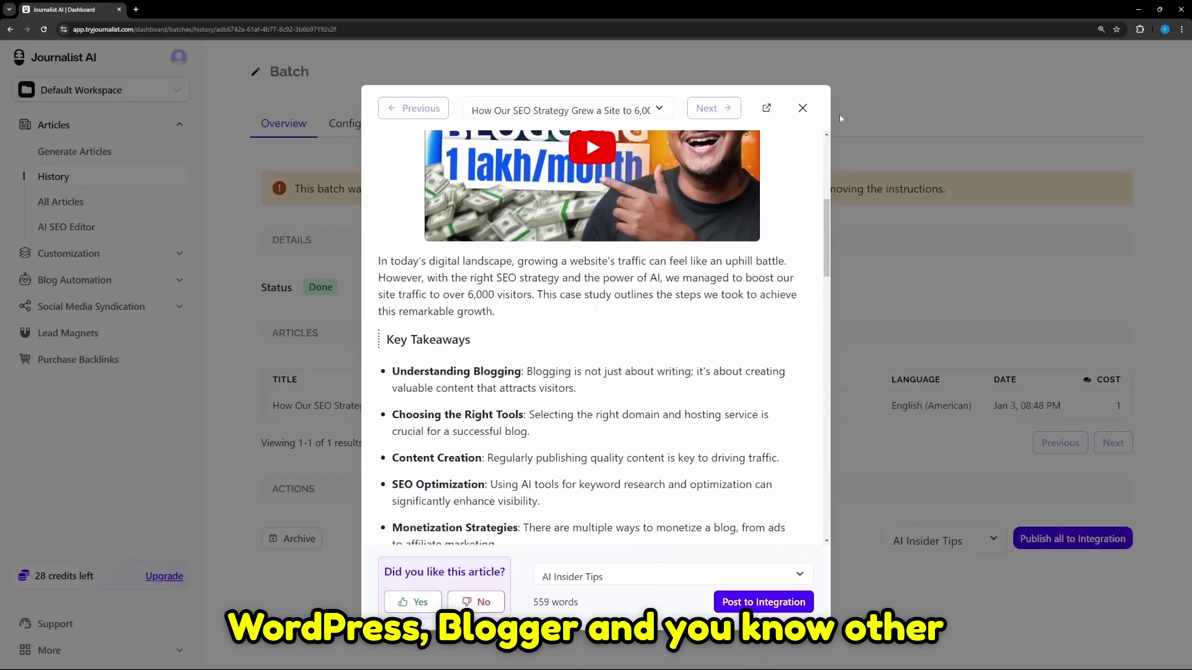
click(803, 108)
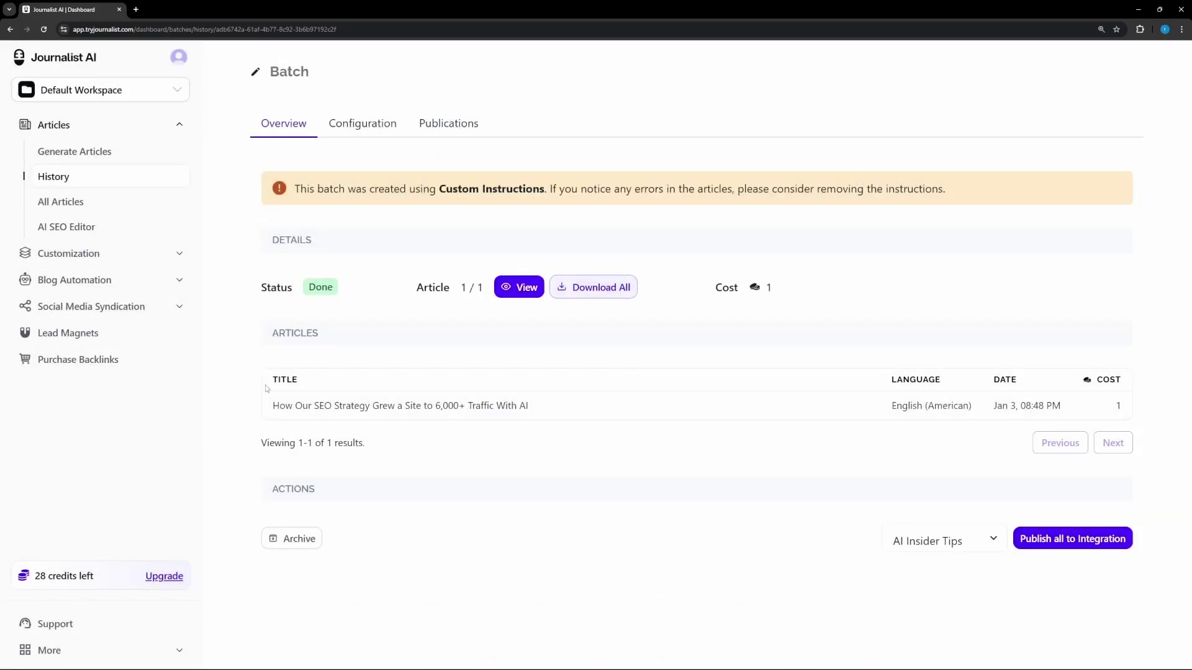
Open 'How Our SEO Strategy Grew a Site to 6,000+ Traffic With AI' in the editor and skim it.
click(298, 405)
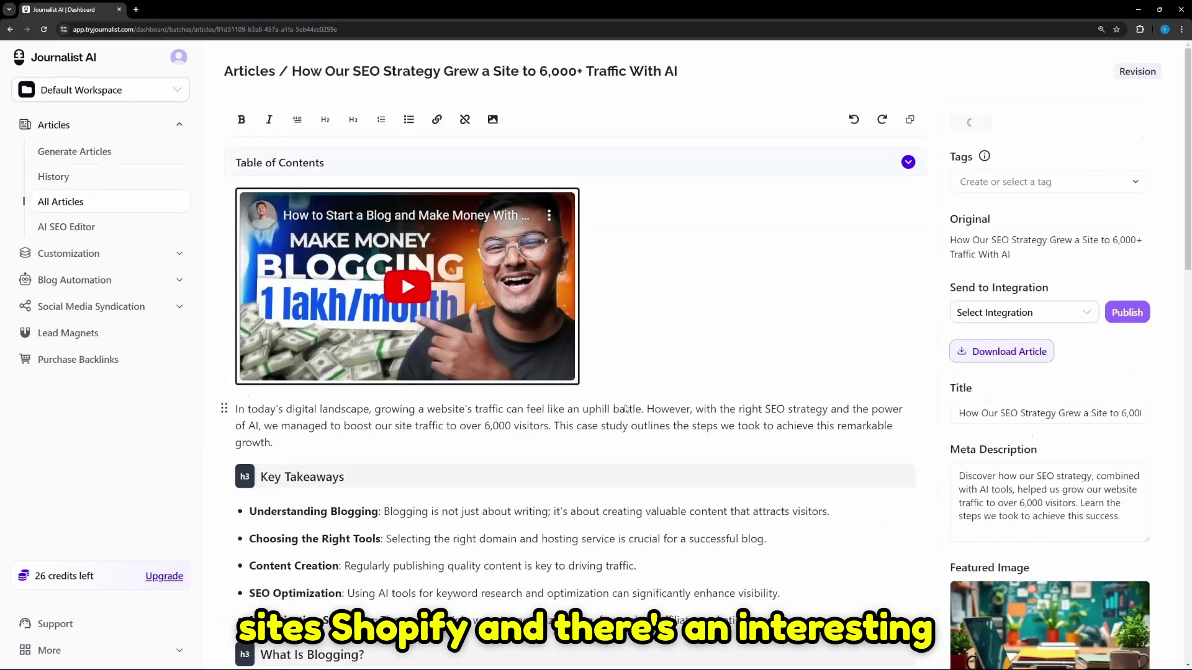
scroll(627, 405, down, 4)
scroll(627, 404, up, 4)
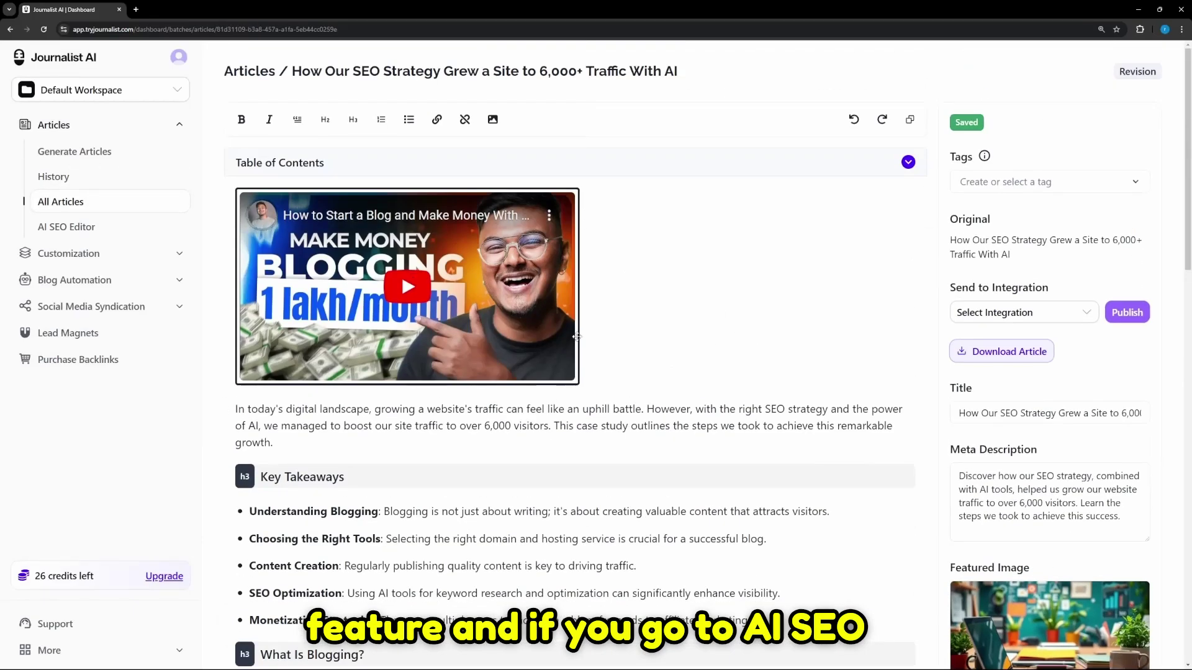
scroll(628, 343, down, 10)
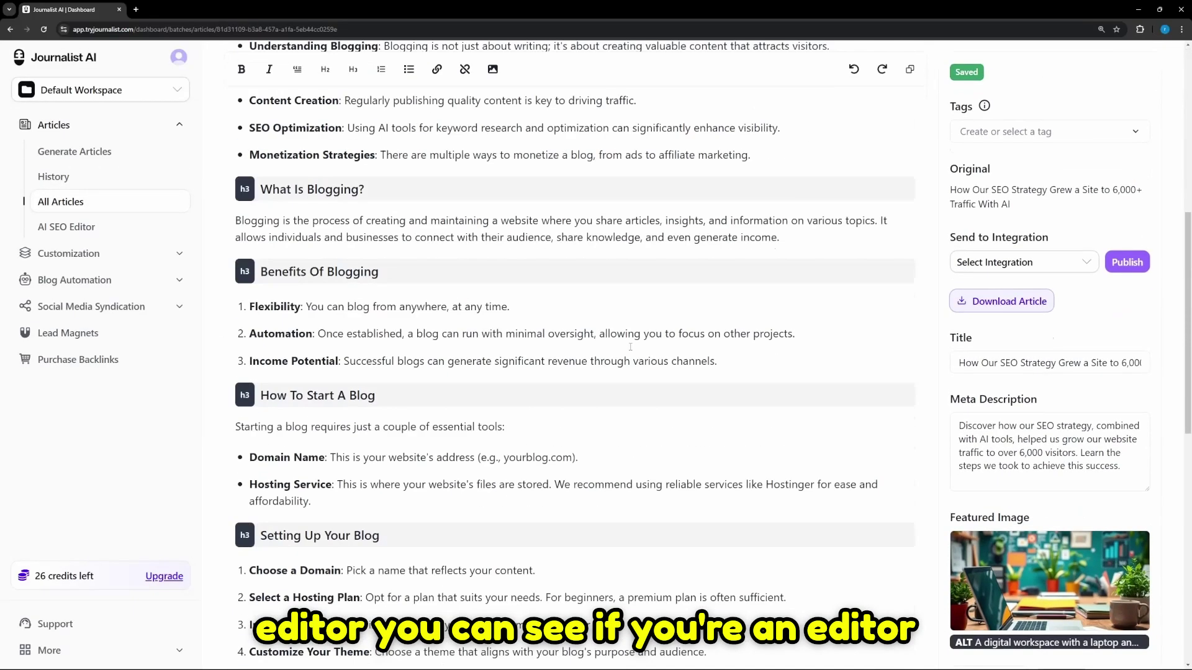
scroll(336, 252, down, 7)
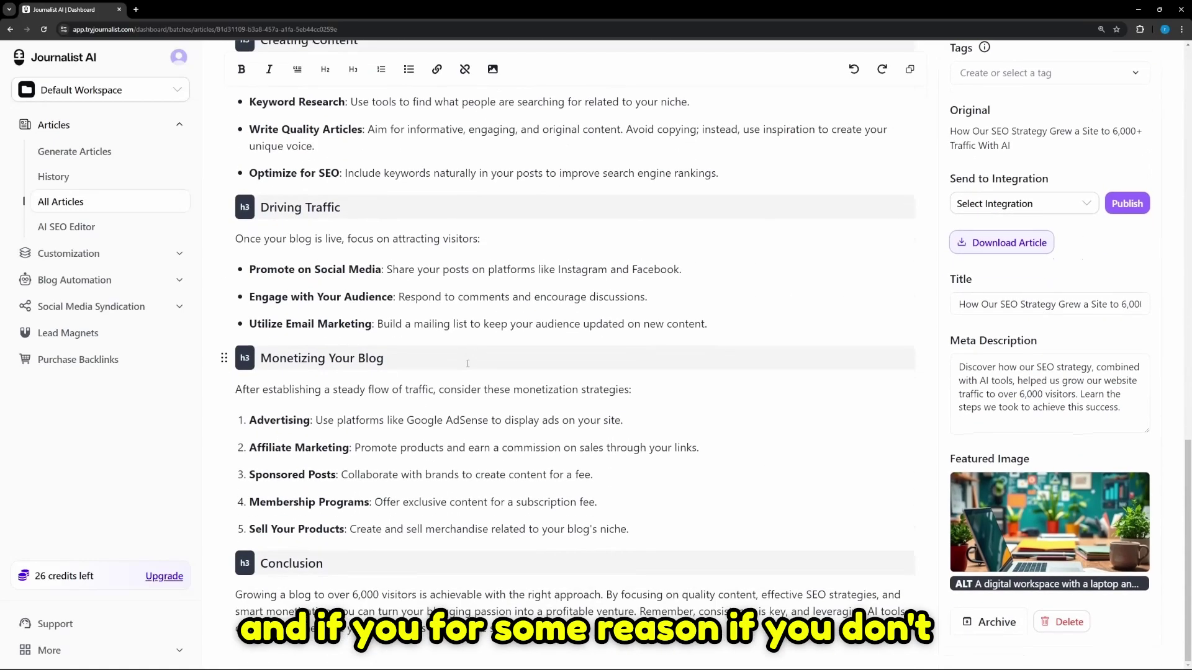
scroll(441, 558, up, 12)
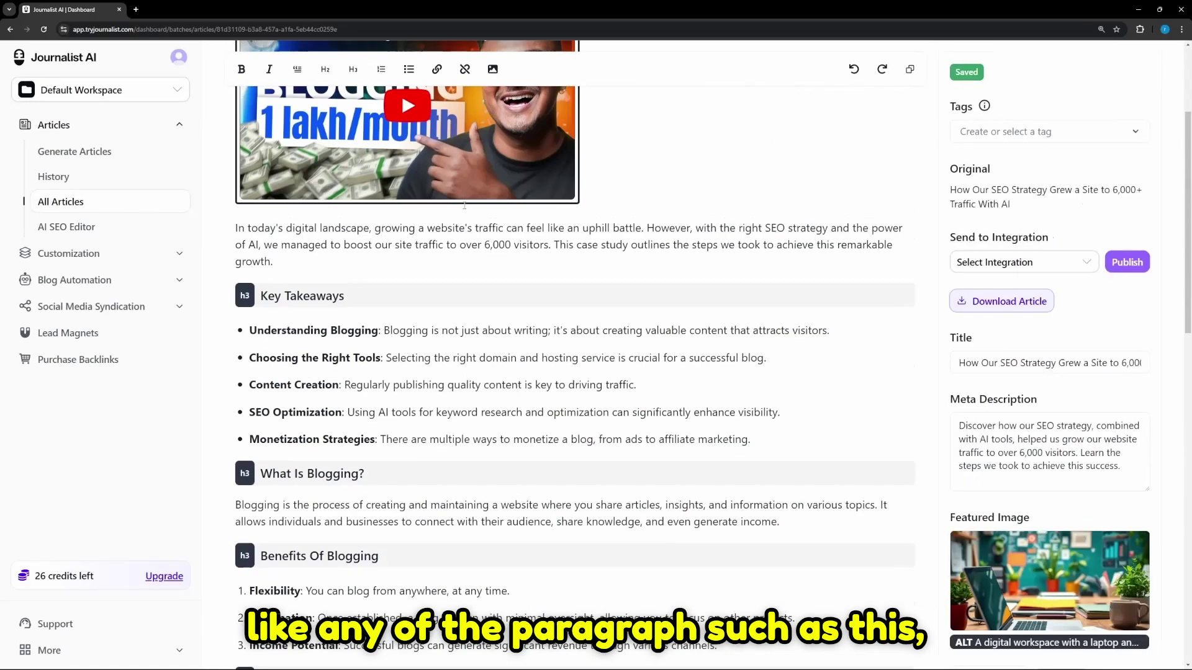
scroll(457, 246, down, 5)
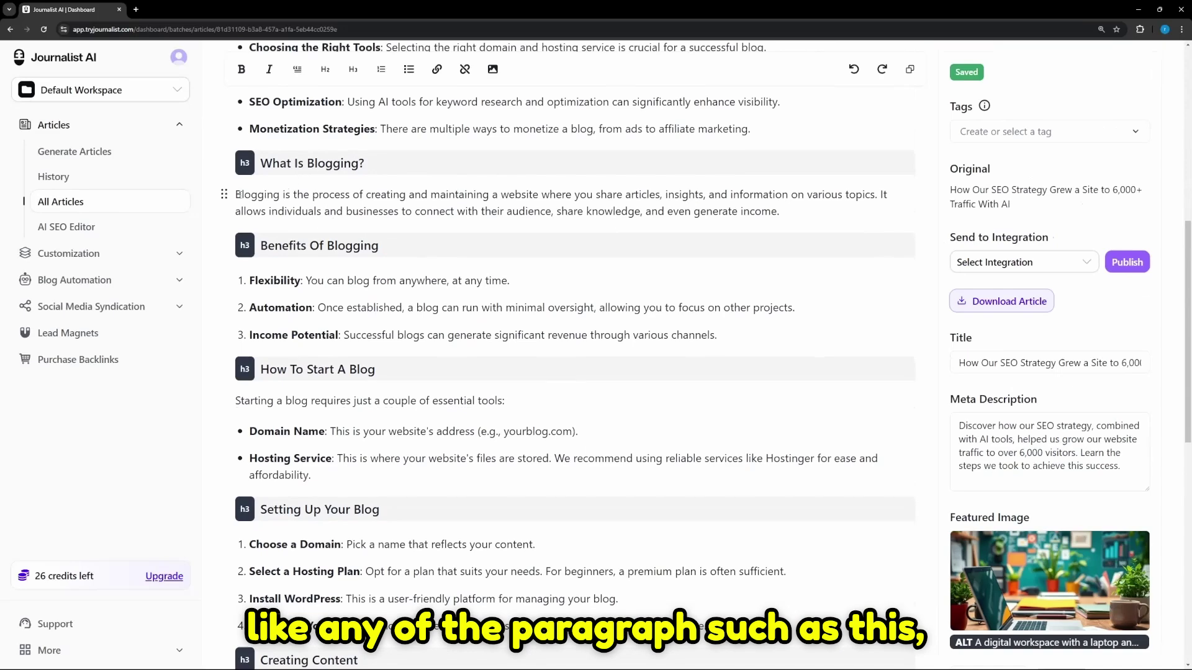
Apply Rewrite > Make Longer to the What Is Blogging? paragraph and accept the result.
drag(239, 194, 441, 194)
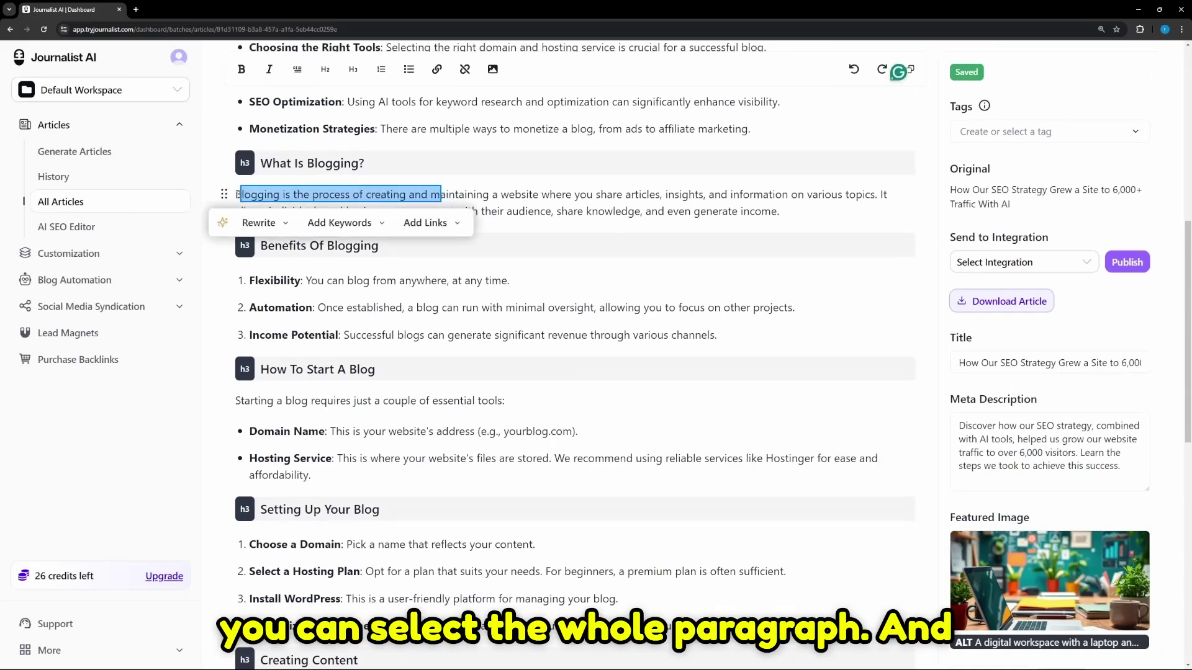
drag(236, 194, 780, 211)
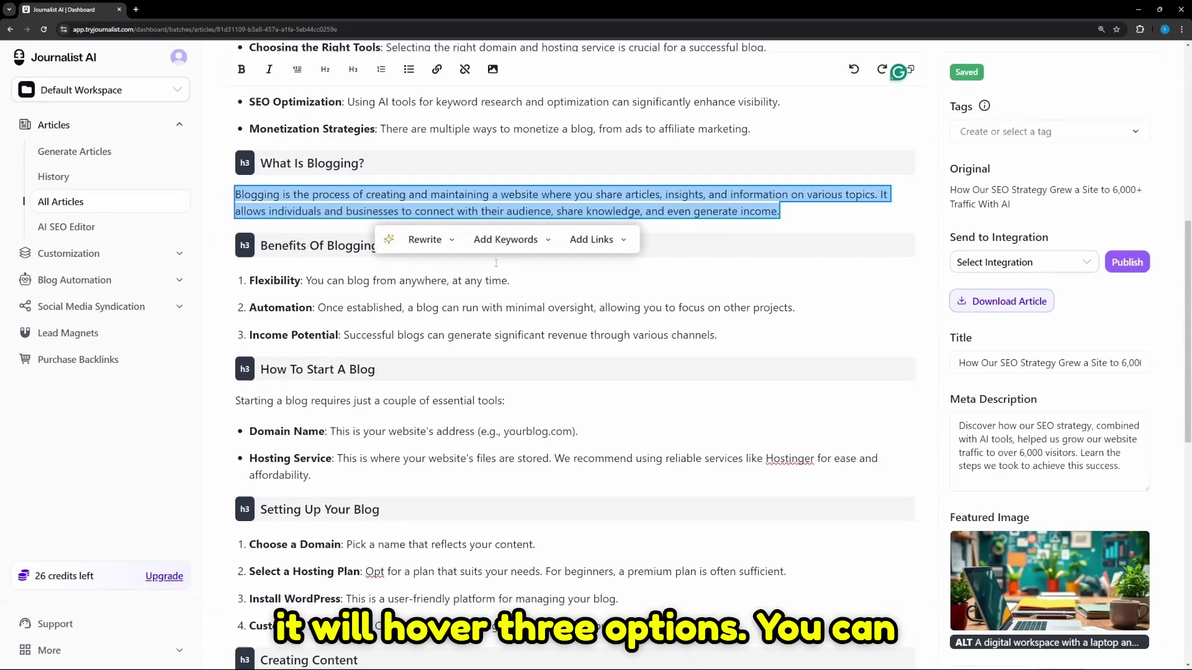
click(429, 241)
click(532, 246)
click(585, 247)
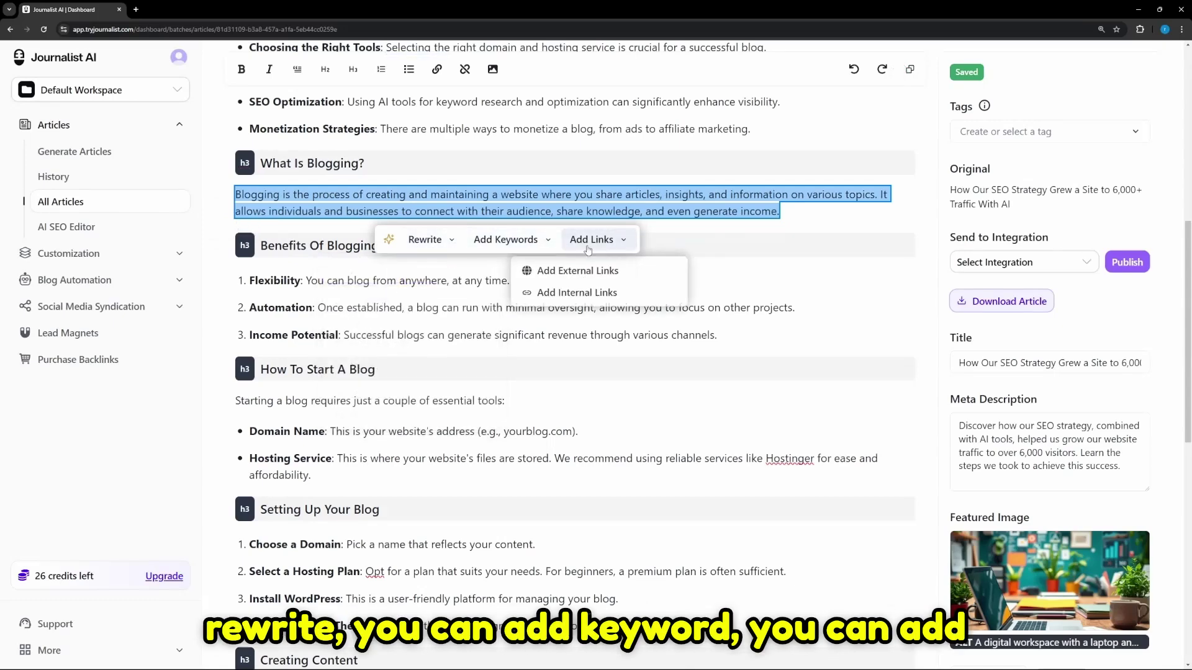
click(421, 242)
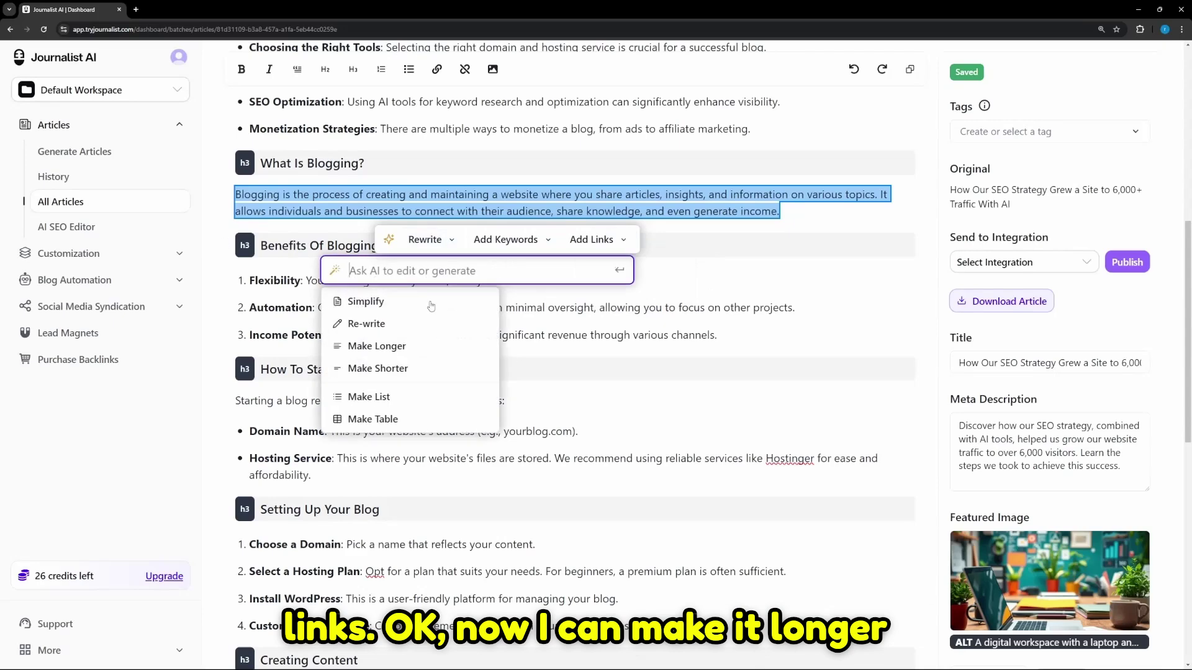
click(398, 346)
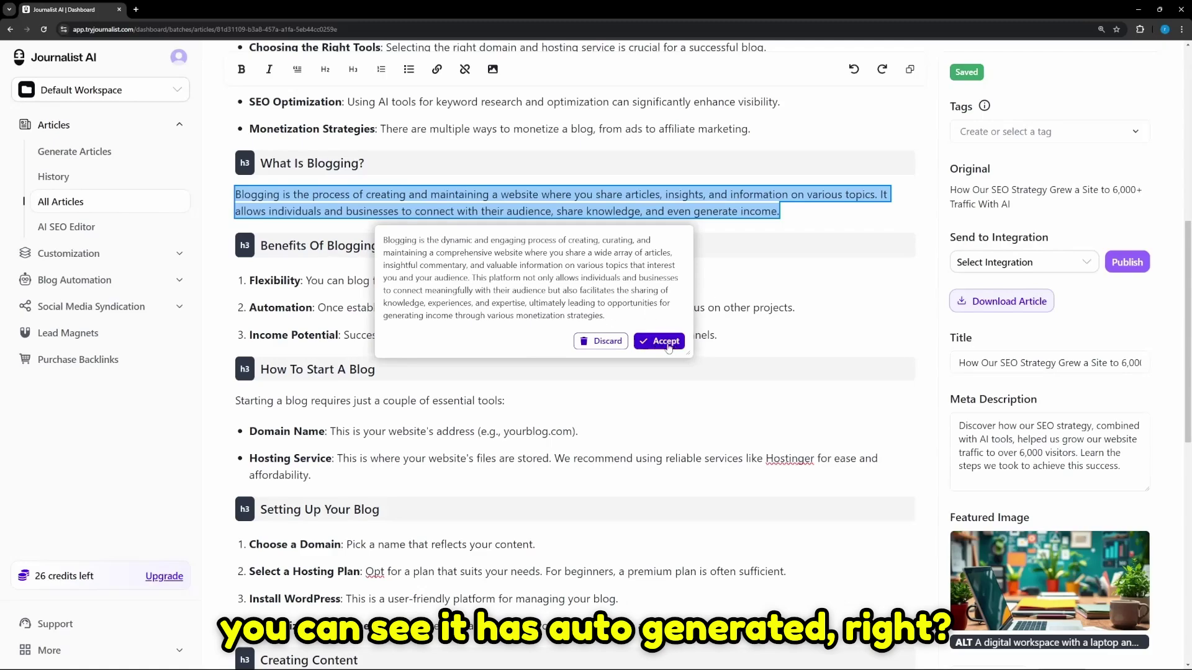
click(666, 342)
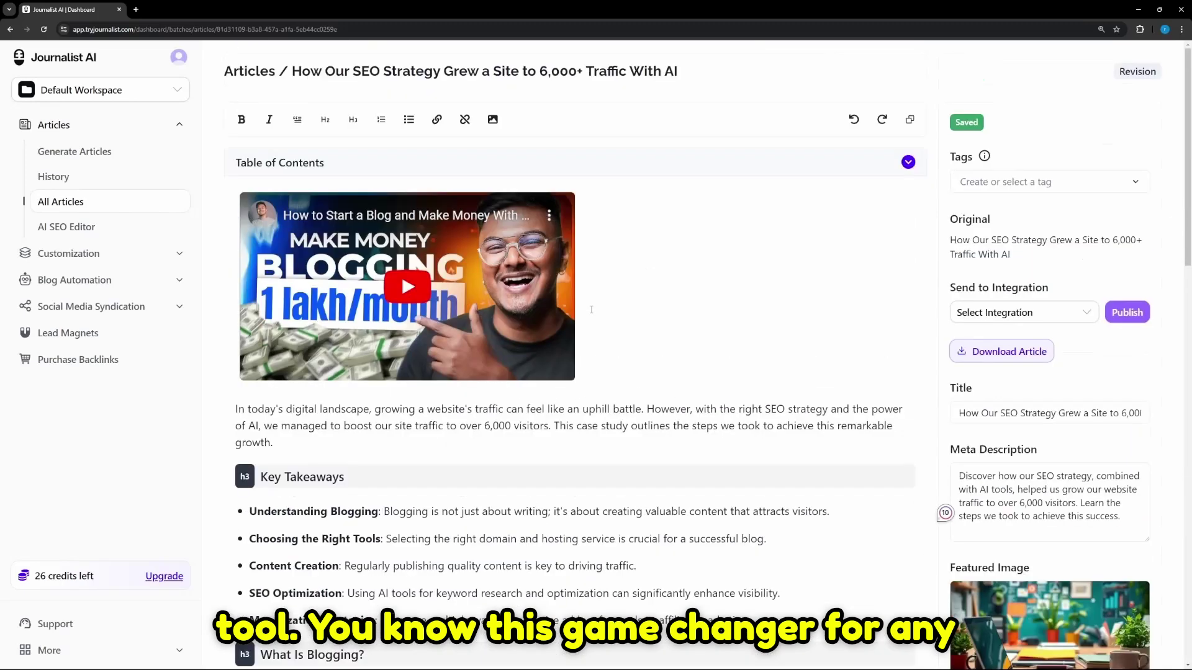
scroll(591, 309, down, 15)
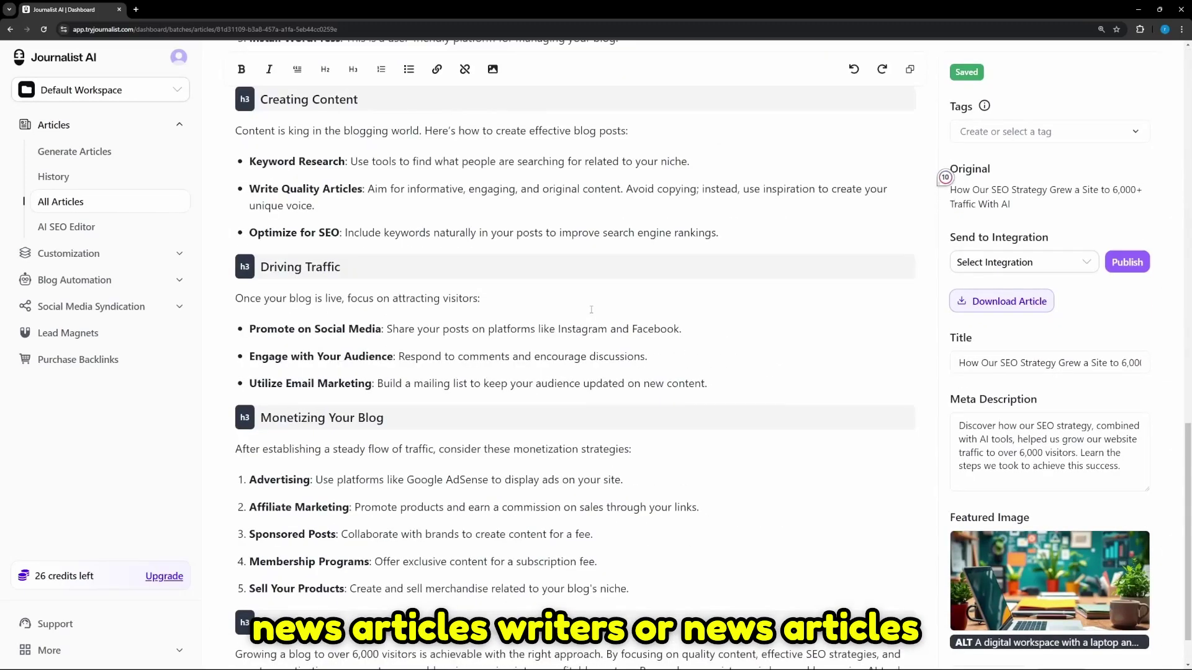